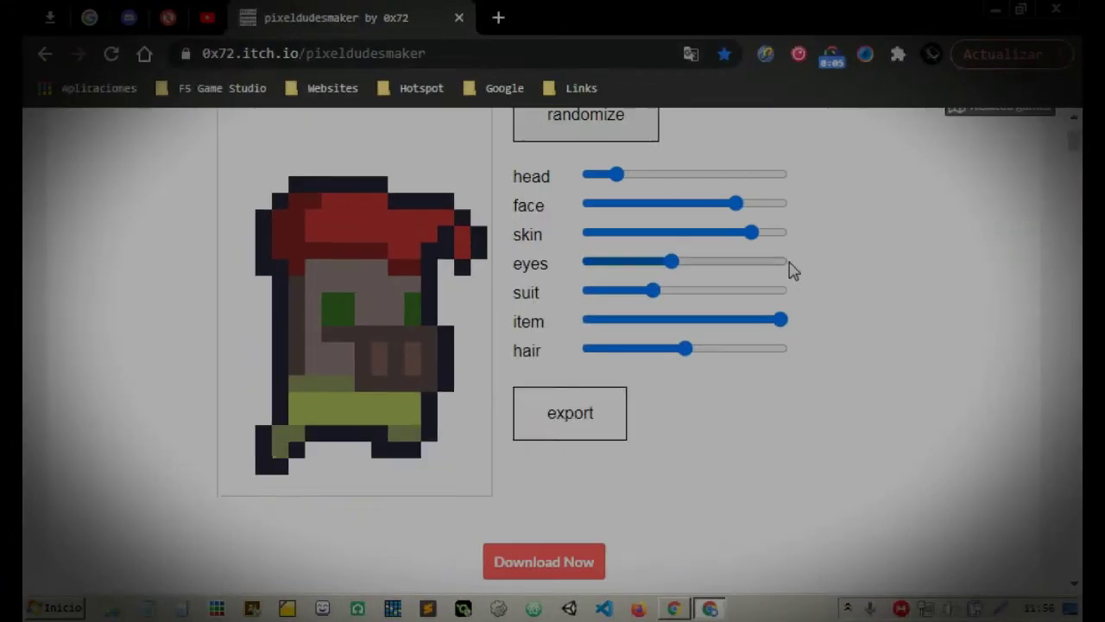
- Randomize the pixeldudesmaker character twice, then try different face styles
{"action": "scroll", "coordinate": [789, 267], "scroll_direction": "up", "scroll_amount": 1}
{"action": "left_click_drag", "start_coordinate": [613, 286], "coordinate": [739, 278]}
{"action": "key", "text": "space"}
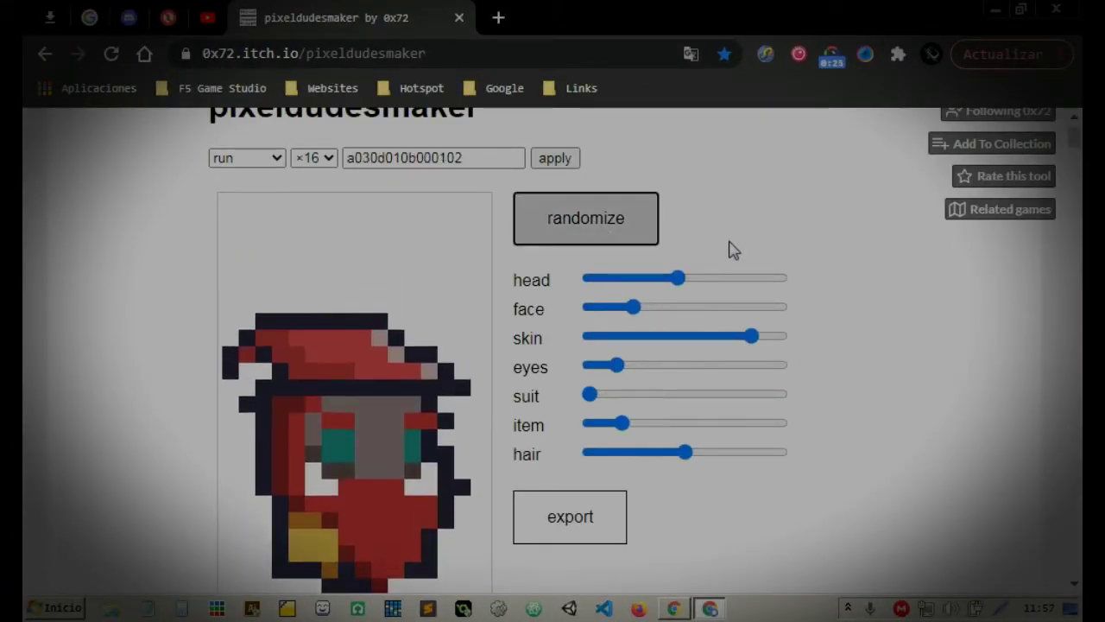
{"action": "key", "text": "space"}
{"action": "key", "text": "space"}
{"action": "left_click_drag", "start_coordinate": [744, 312], "coordinate": [605, 315]}
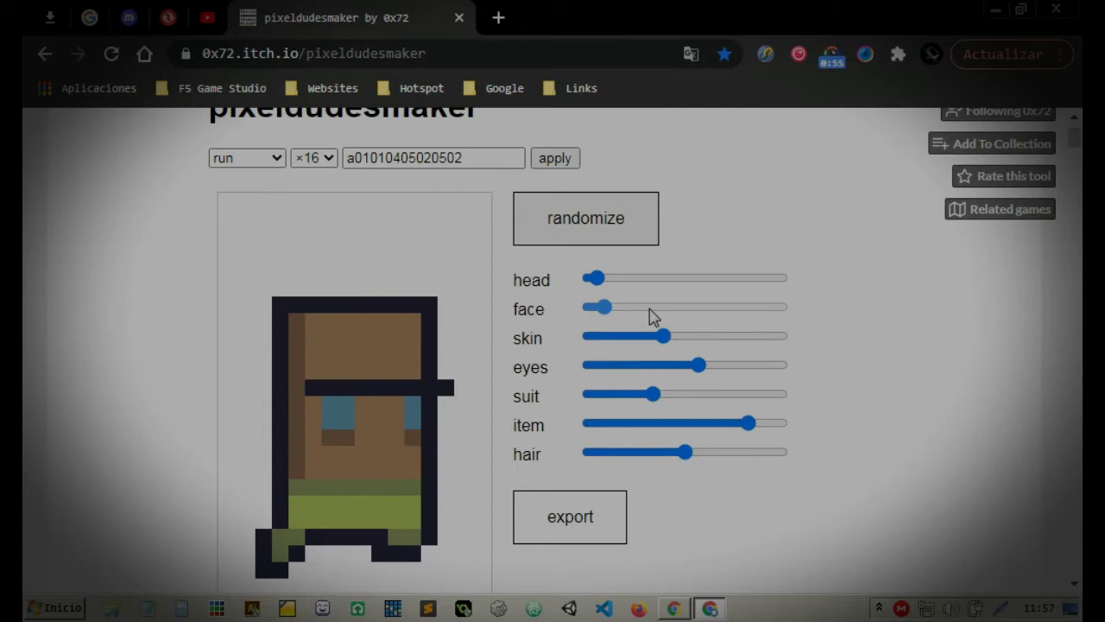
{"action": "left_click_drag", "start_coordinate": [654, 314], "coordinate": [711, 309]}
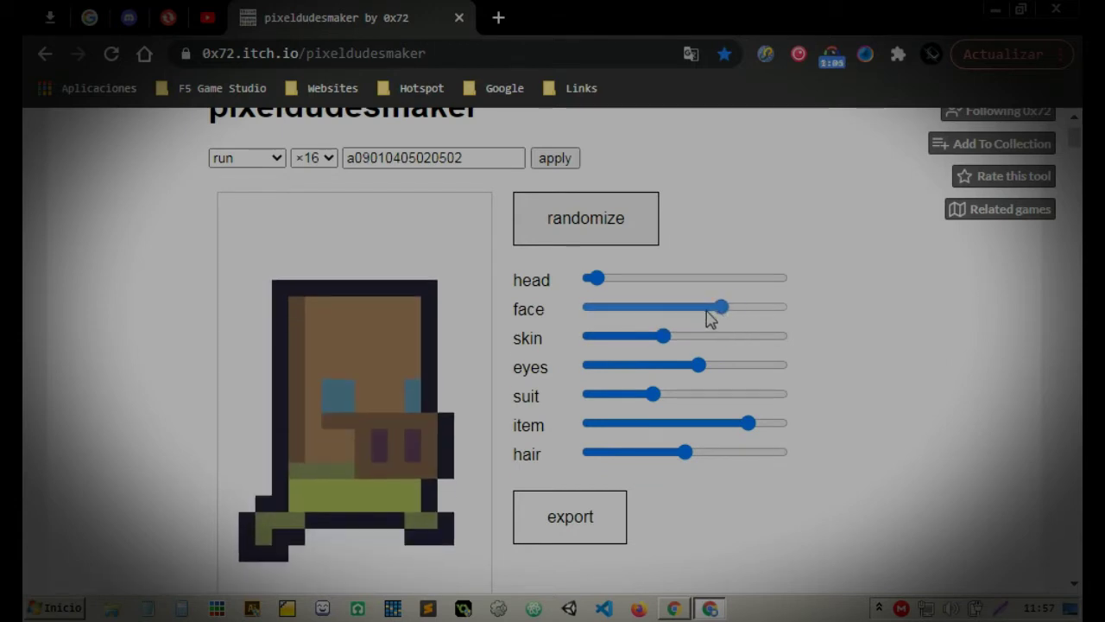
- Recolour the character's skin, make its eyes dark and change the suit colour
{"action": "left_click_drag", "start_coordinate": [663, 336], "coordinate": [721, 336]}
{"action": "left_click", "coordinate": [751, 336]}
{"action": "scroll", "coordinate": [742, 337], "scroll_direction": "down", "scroll_amount": 1}
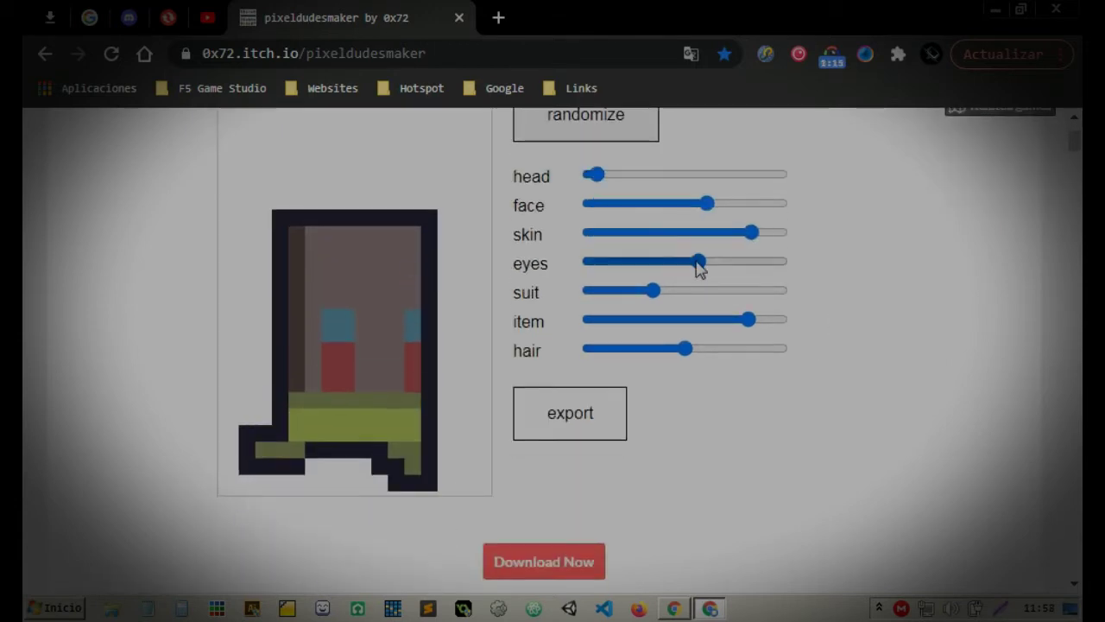
{"action": "left_click_drag", "start_coordinate": [697, 261], "coordinate": [615, 264]}
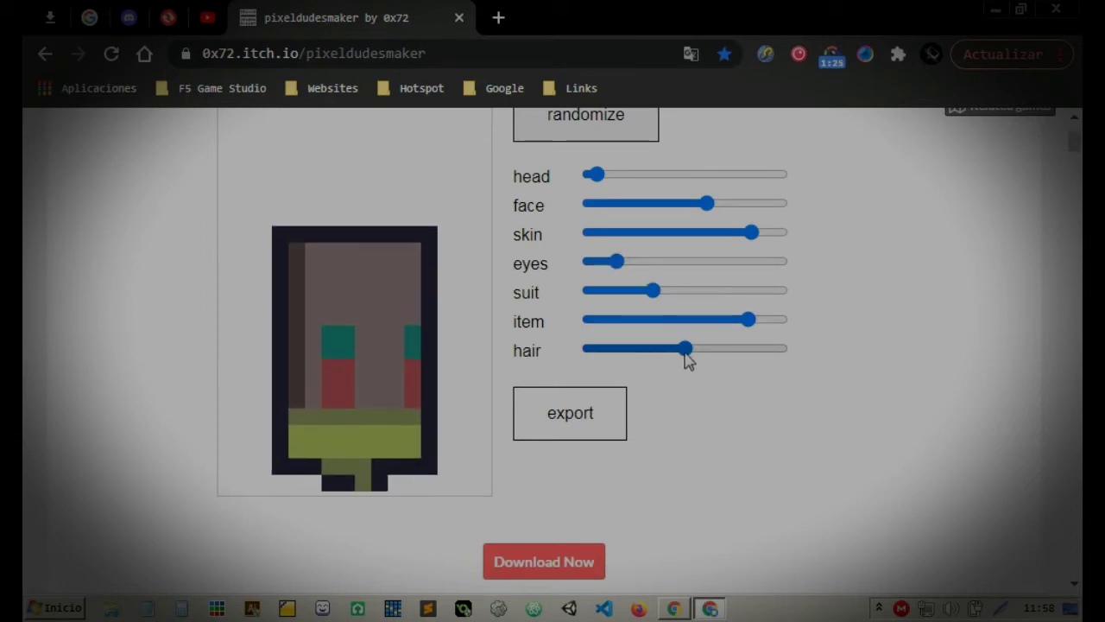
{"action": "left_click", "coordinate": [592, 261]}
{"action": "left_click_drag", "start_coordinate": [665, 298], "coordinate": [748, 313]}
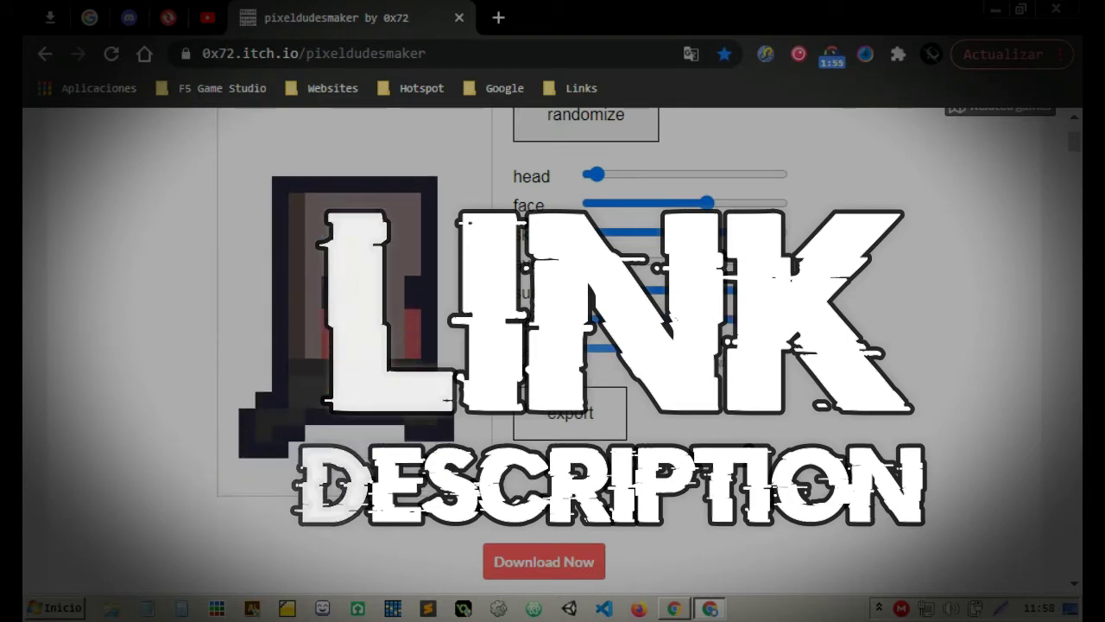
- Try the off, run and idle animations, settling on run
{"action": "scroll", "coordinate": [879, 345], "scroll_direction": "up", "scroll_amount": 2}
{"action": "scroll", "coordinate": [604, 242], "scroll_direction": "down", "scroll_amount": 1}
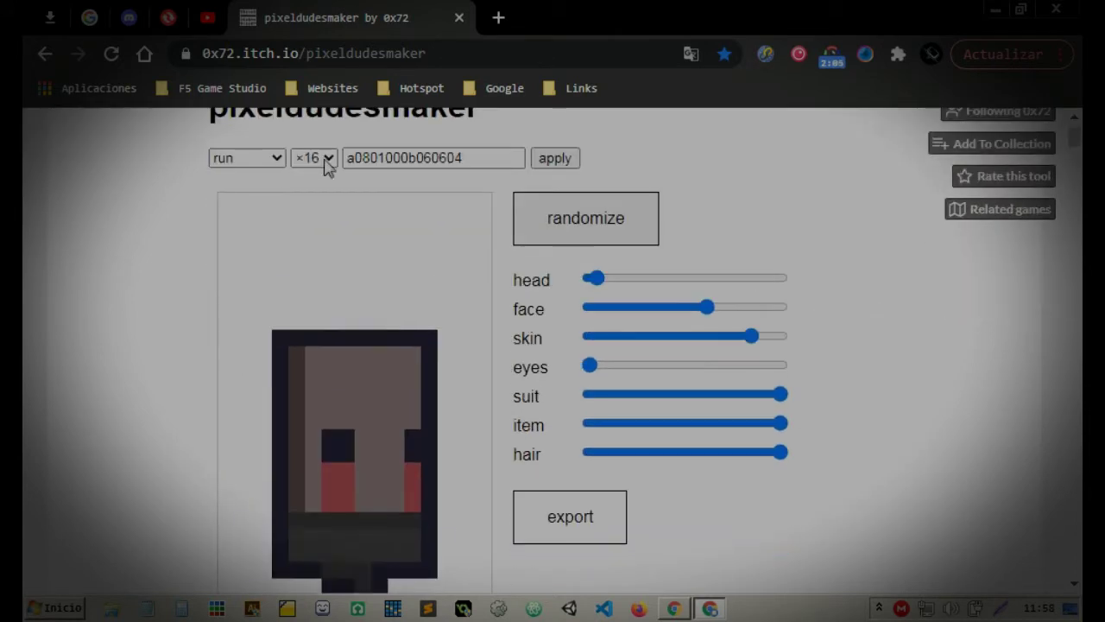
{"action": "left_click", "coordinate": [246, 158]}
{"action": "left_click", "coordinate": [254, 190]}
{"action": "left_click", "coordinate": [246, 158]}
{"action": "left_click", "coordinate": [259, 210]}
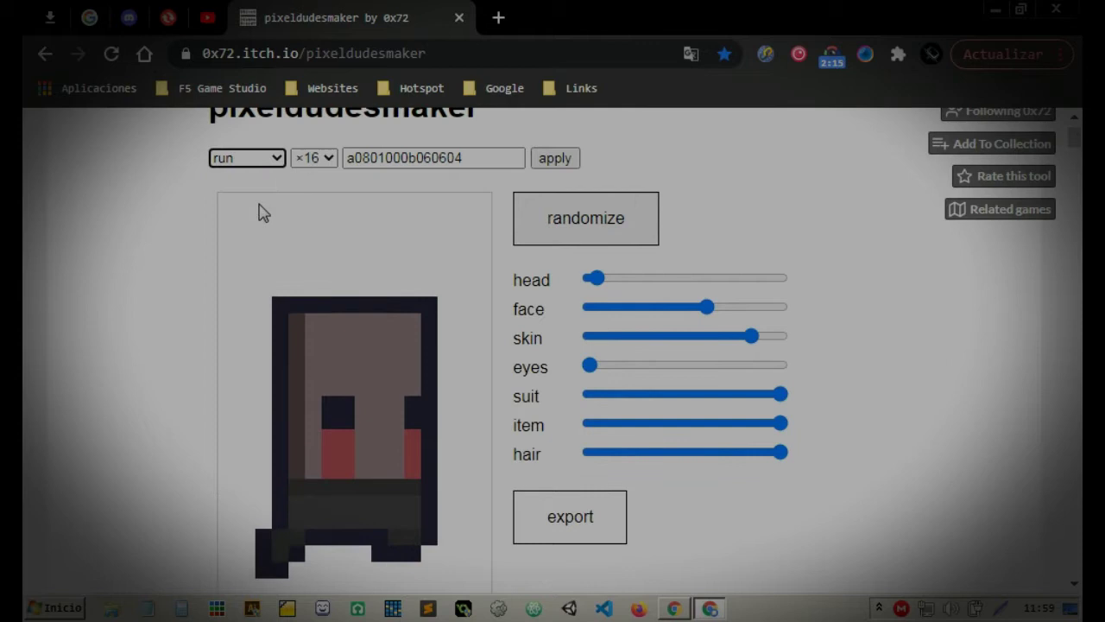
{"action": "left_click", "coordinate": [251, 158]}
{"action": "left_click", "coordinate": [259, 193]}
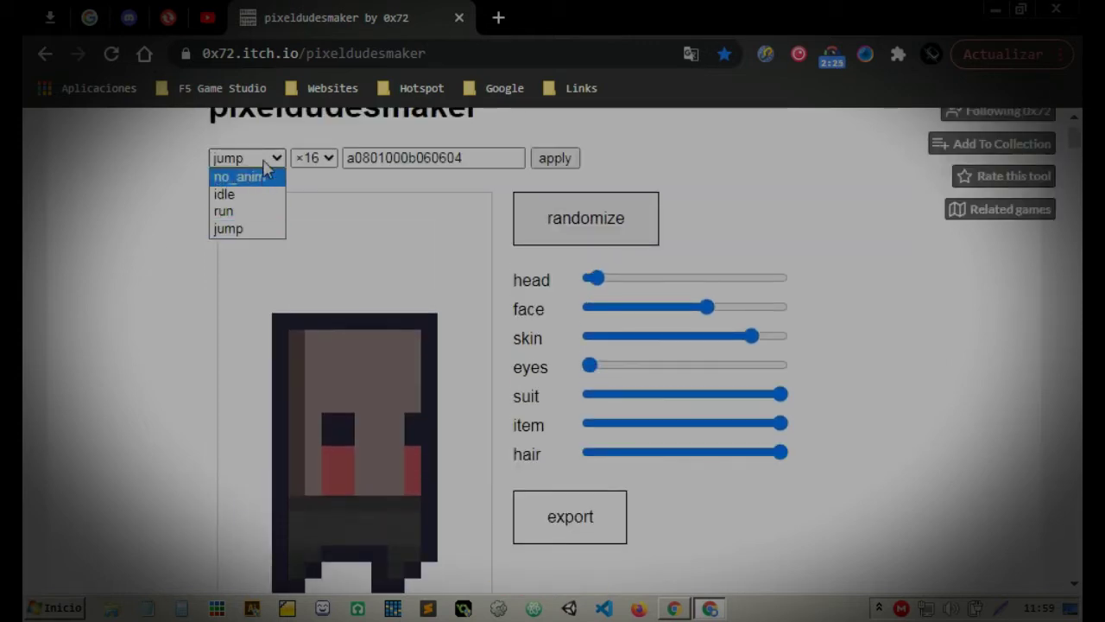
{"action": "left_click", "coordinate": [268, 210]}
- Export the character as a PNG sprite and dismiss the download notice
{"action": "scroll", "coordinate": [518, 345], "scroll_direction": "down", "scroll_amount": 1}
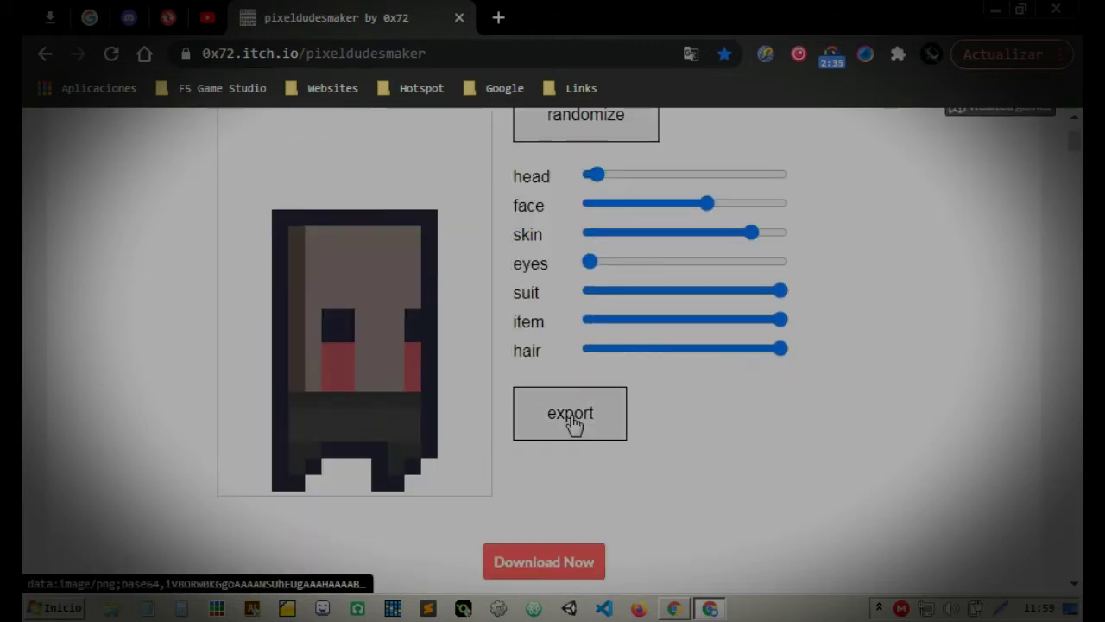
{"action": "left_click", "coordinate": [573, 423]}
{"action": "left_click", "coordinate": [1063, 565]}
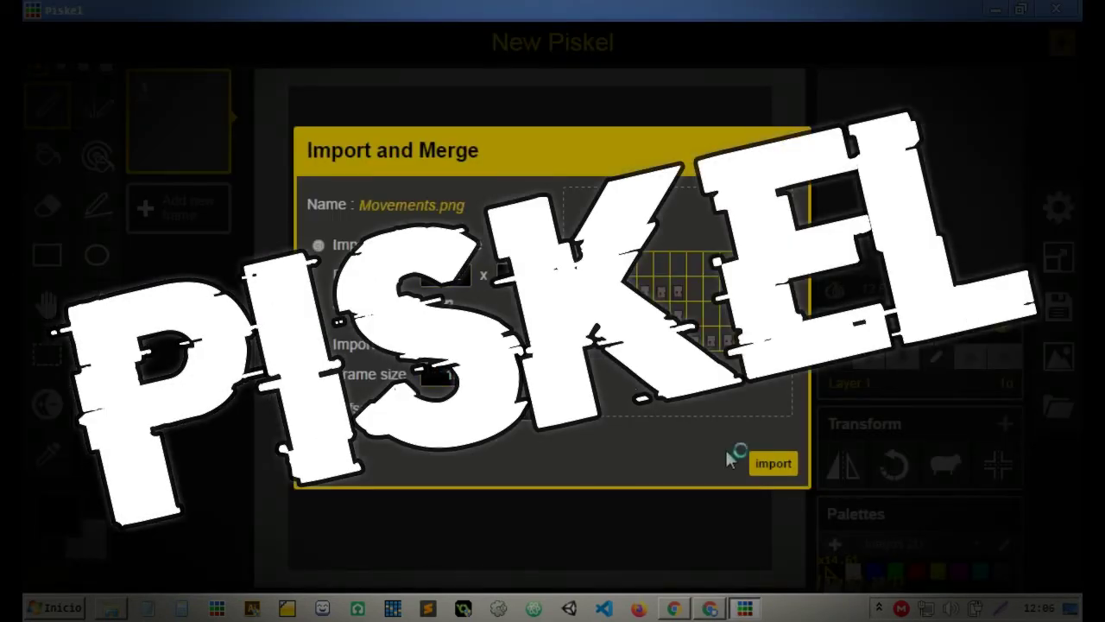
- Load the Movements frames into Piskel and review frames 2, 3, 12 and 7
{"action": "left_click", "coordinate": [764, 462]}
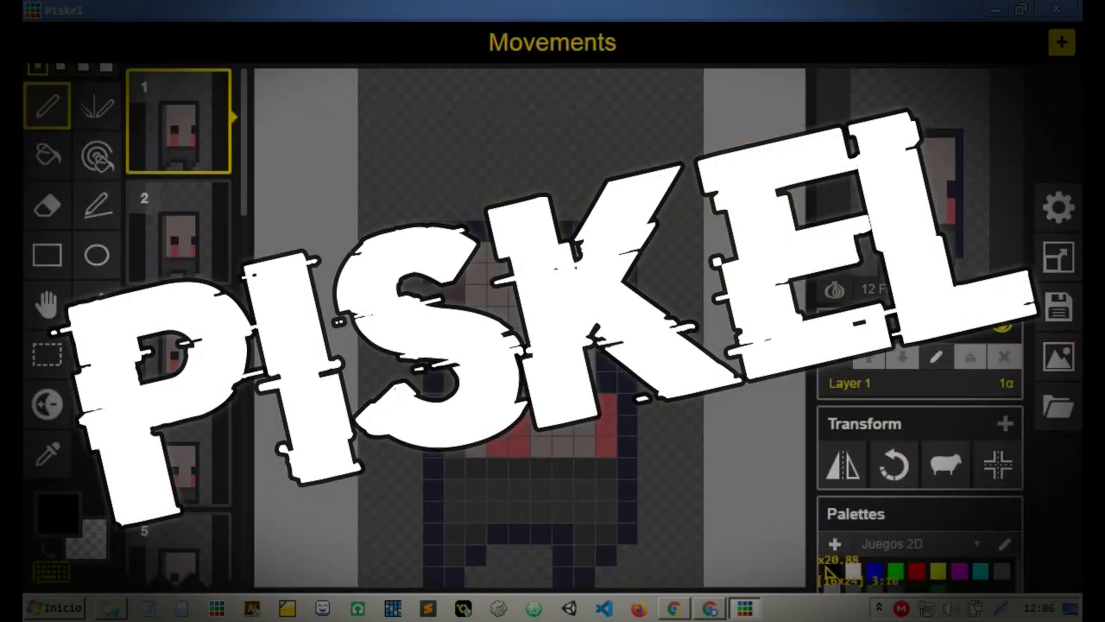
{"action": "left_click", "coordinate": [177, 238]}
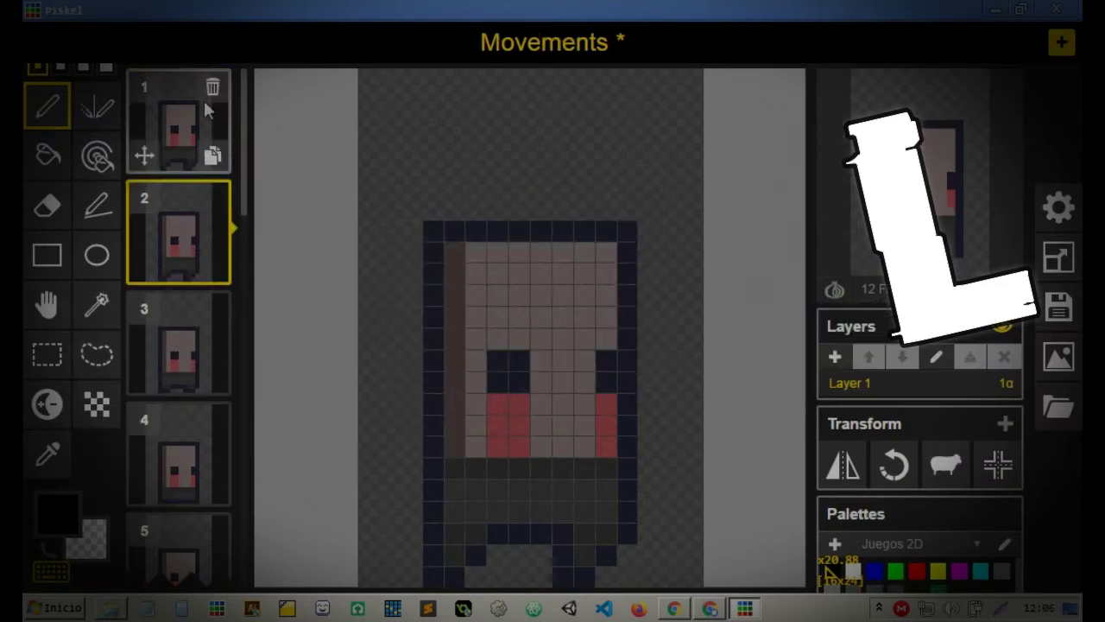
{"action": "left_click", "coordinate": [165, 316]}
{"action": "scroll", "coordinate": [182, 362], "scroll_direction": "down", "scroll_amount": 5}
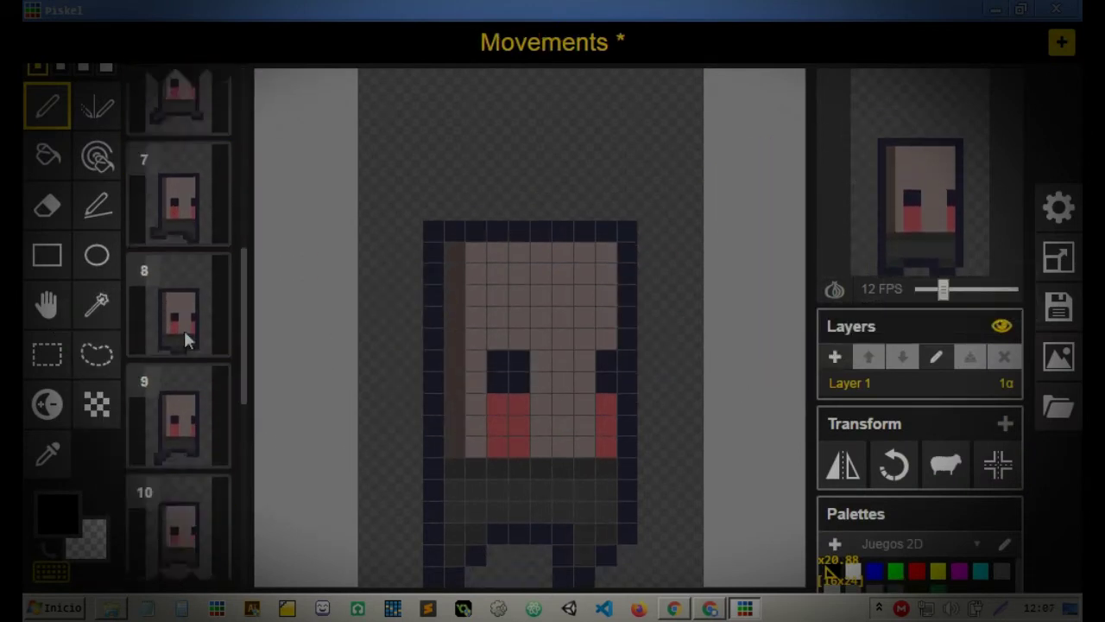
{"action": "left_click", "coordinate": [215, 455]}
{"action": "key", "text": "Up"}
{"action": "key", "text": "Up"}
{"action": "key", "text": "Up"}
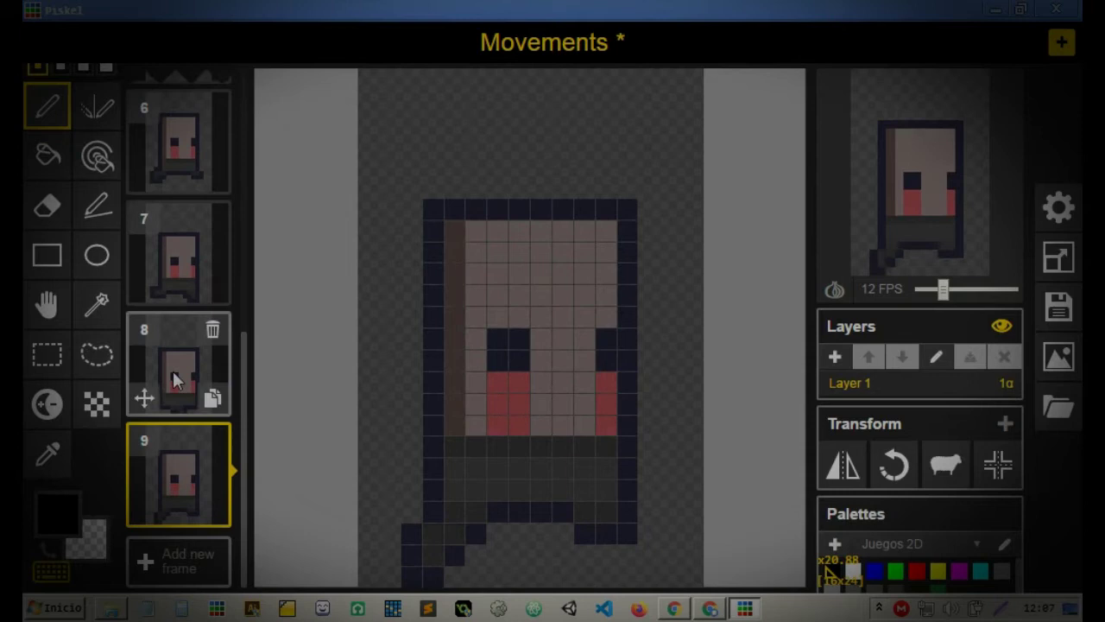
{"action": "left_click", "coordinate": [177, 266]}
- Return to the first frame, export as GIF and browse to the F5 Game Studio library
{"action": "key", "text": "Up"}
{"action": "key", "text": "Up"}
{"action": "scroll", "coordinate": [185, 345], "scroll_direction": "up", "scroll_amount": 2}
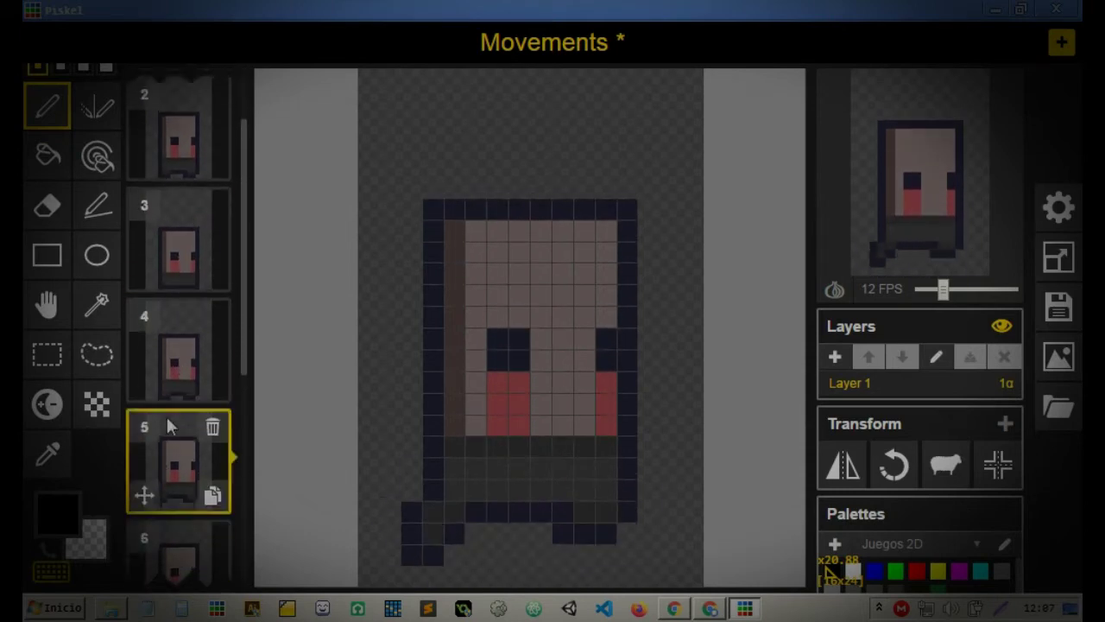
{"action": "scroll", "coordinate": [192, 285], "scroll_direction": "up", "scroll_amount": 2}
{"action": "key", "text": "Up"}
{"action": "key", "text": "Up"}
{"action": "key", "text": "Up"}
{"action": "left_click", "coordinate": [1058, 357]}
{"action": "left_click", "coordinate": [863, 272]}
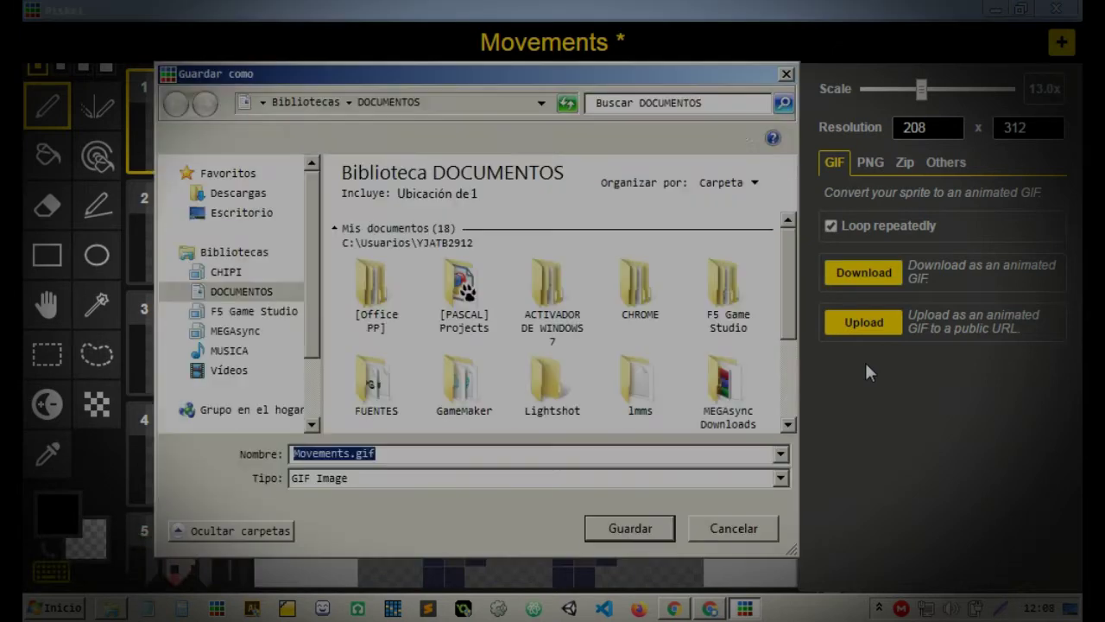
{"action": "left_click", "coordinate": [252, 311]}
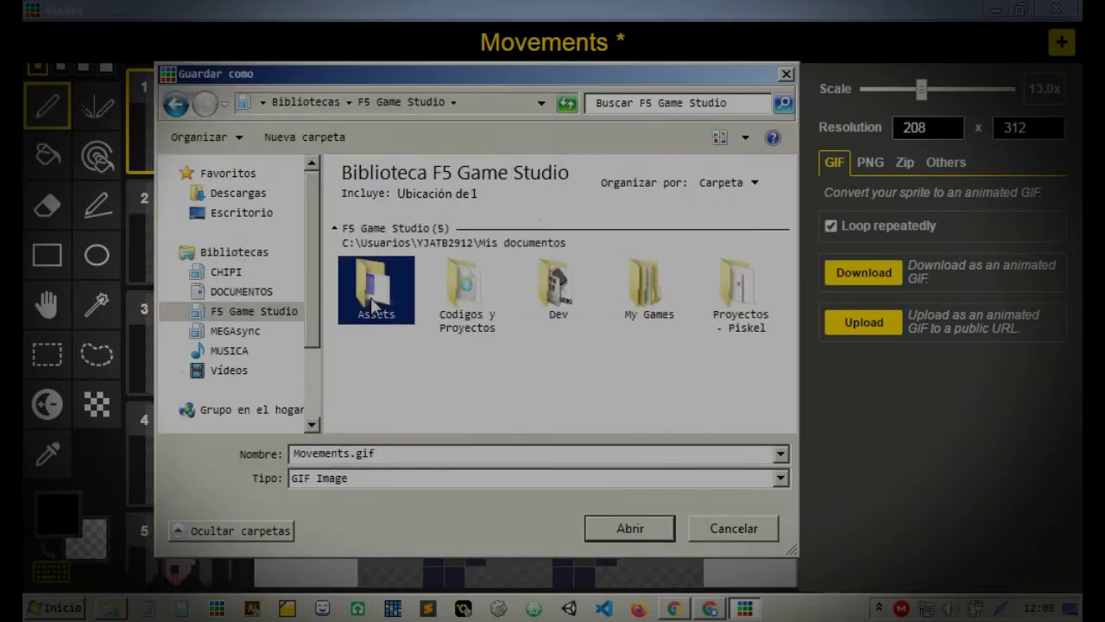
- Open the Assets folder and inspect the sprite's frames
{"action": "double_click", "coordinate": [376, 259]}
{"action": "double_click", "coordinate": [375, 259]}
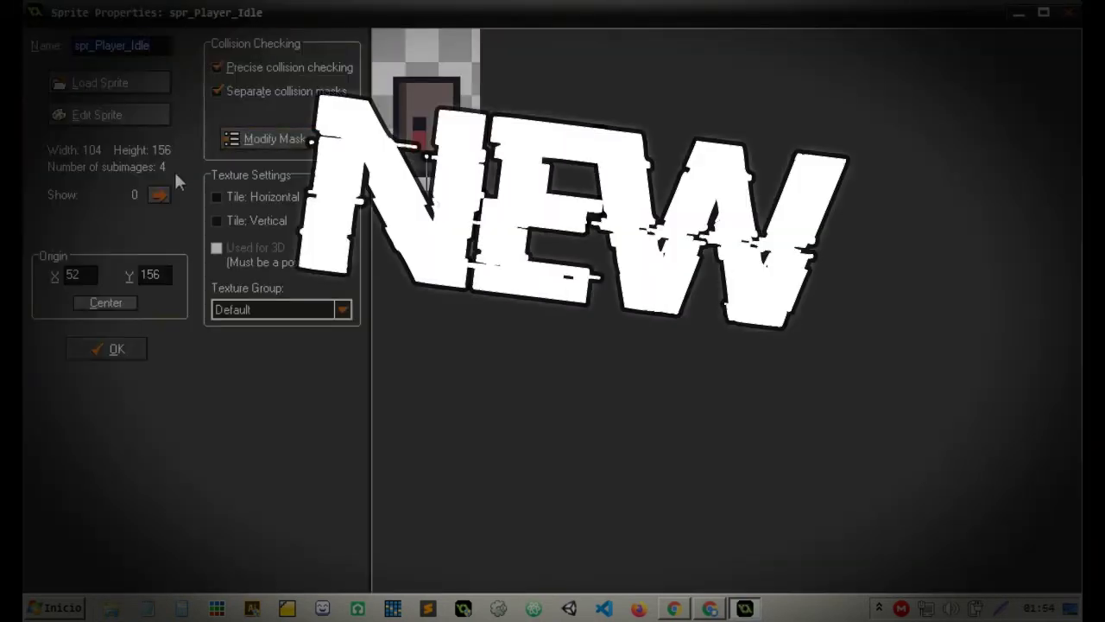
{"action": "left_click", "coordinate": [114, 201]}
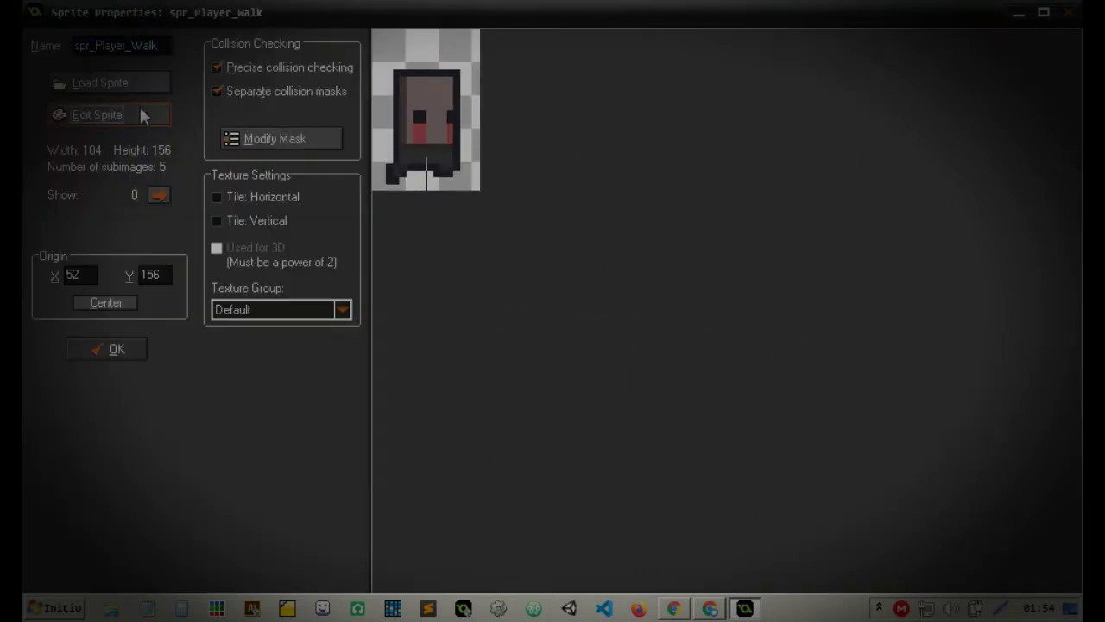
{"action": "left_click", "coordinate": [140, 113]}
- Collapse Sprites, open the rm_Player room, then close it back to the project
{"action": "left_click", "coordinate": [41, 87]}
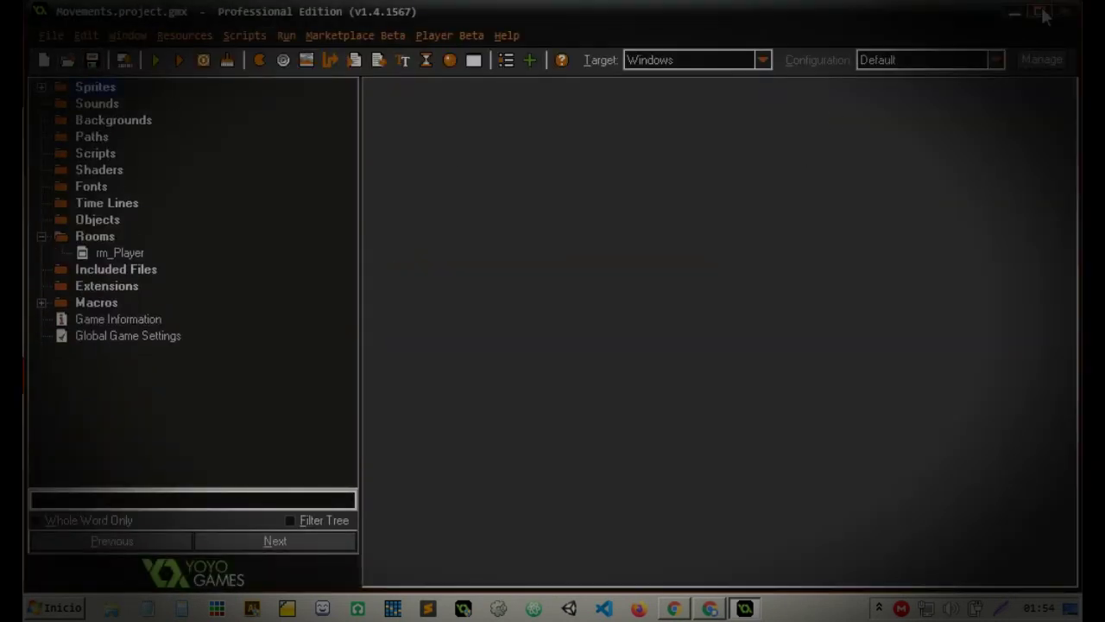
{"action": "left_click", "coordinate": [89, 253]}
{"action": "double_click", "coordinate": [89, 253]}
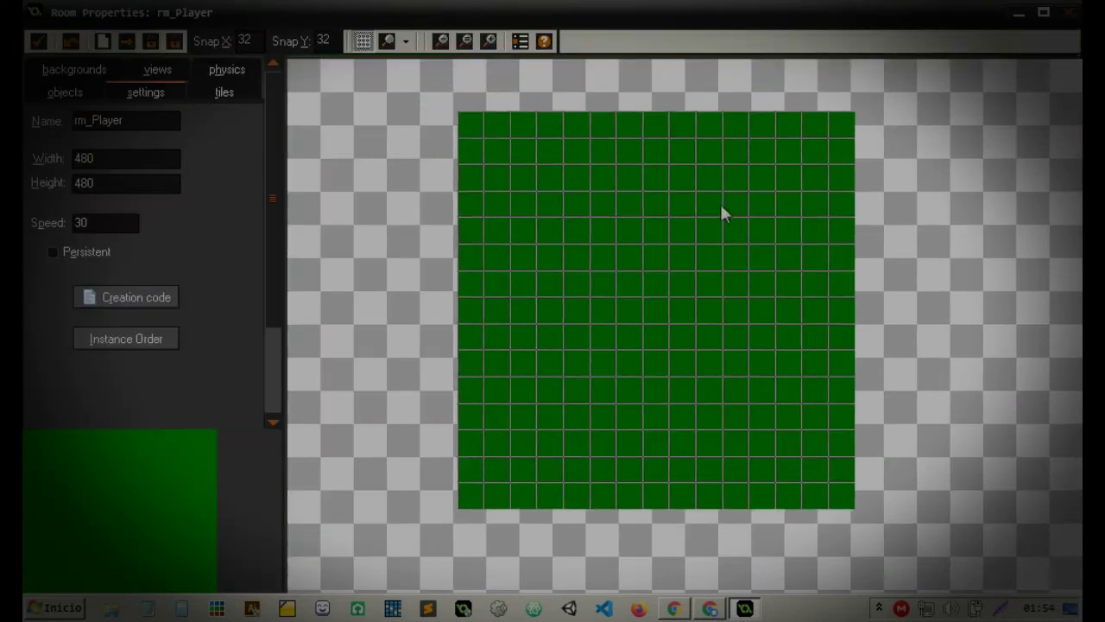
{"action": "left_click", "coordinate": [1036, 19]}
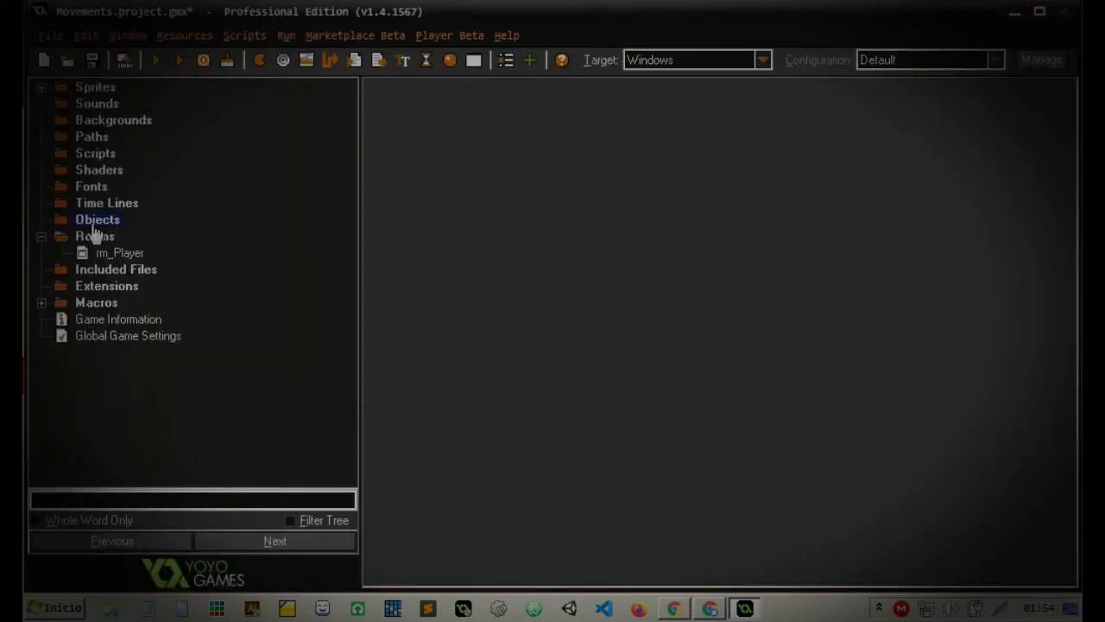
- Create the obj_Player object and assign it the spr_Player_Idle sprite
{"action": "right_click", "coordinate": [94, 227]}
{"action": "left_click", "coordinate": [111, 234]}
{"action": "type", "text": "obj_Player"}
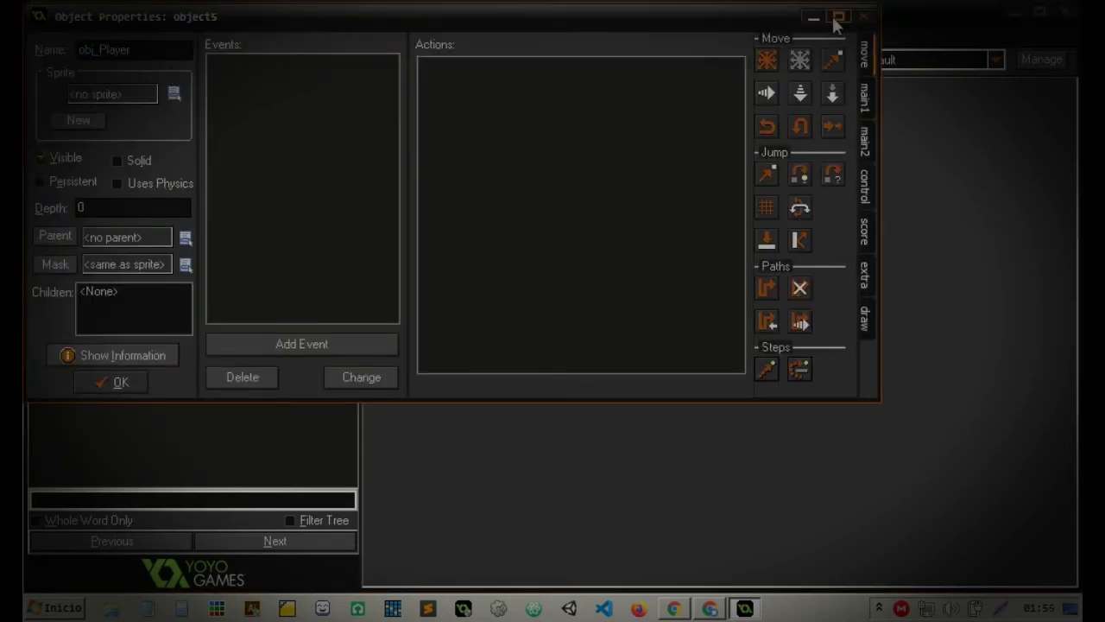
{"action": "left_click", "coordinate": [839, 15]}
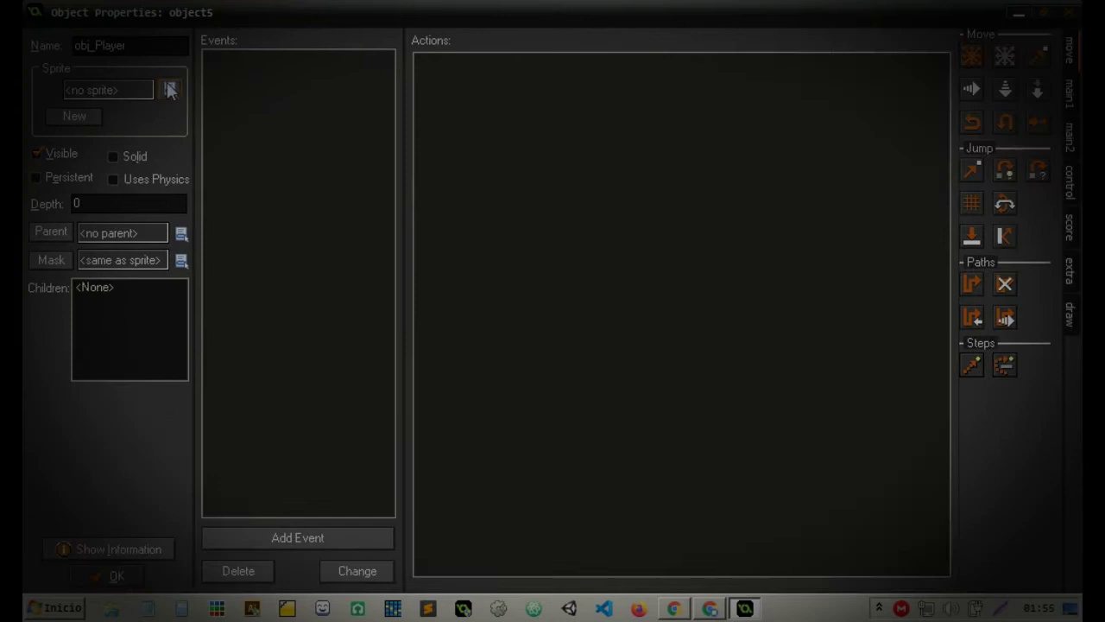
{"action": "left_click", "coordinate": [170, 90]}
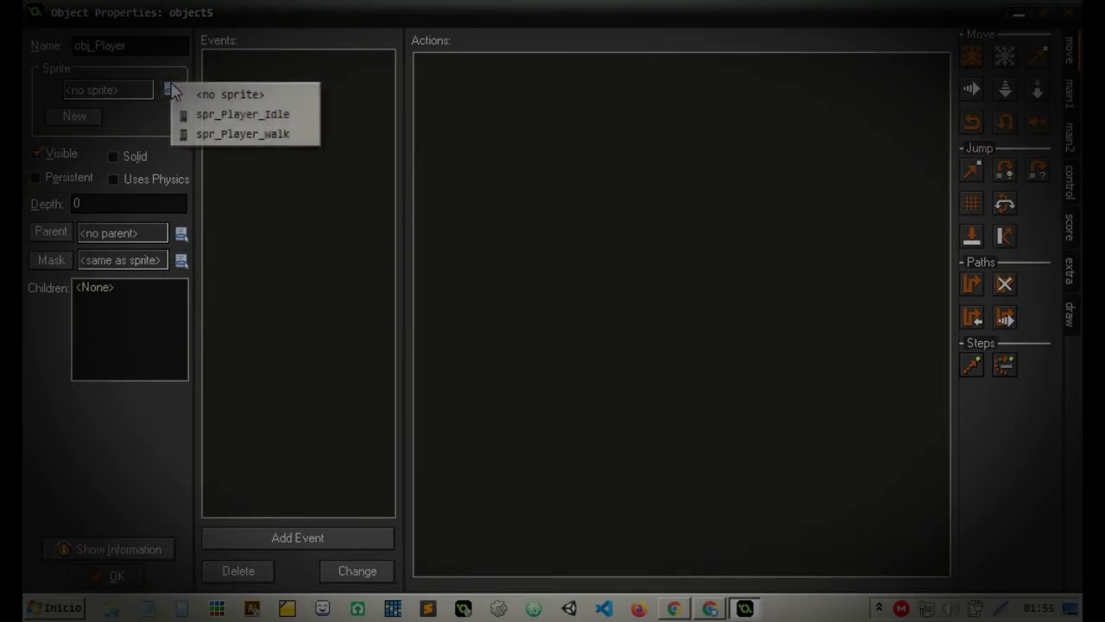
{"action": "left_click", "coordinate": [273, 119]}
- Add a Create event to obj_Player with an Execute Code action
{"action": "left_click", "coordinate": [298, 537]}
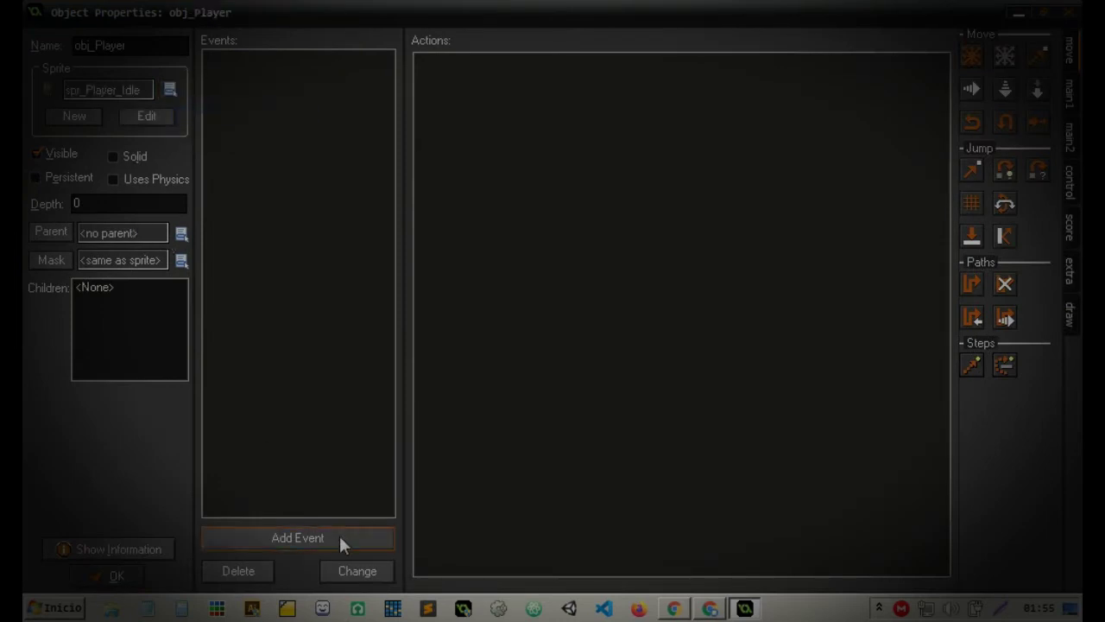
{"action": "left_click", "coordinate": [473, 201]}
{"action": "left_click", "coordinate": [1069, 185]}
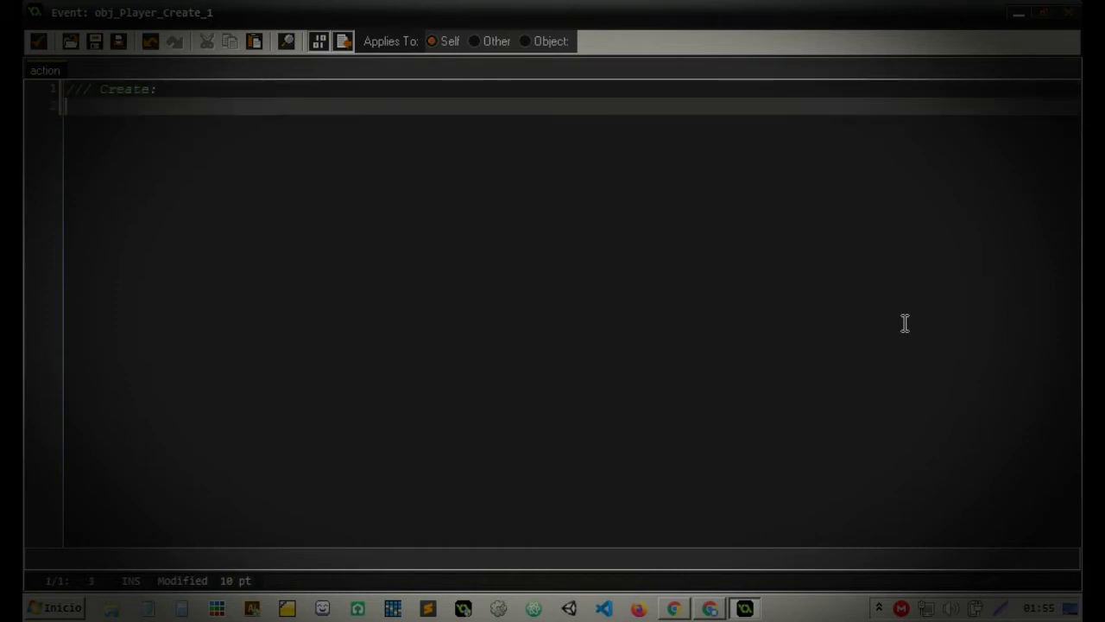
{"action": "key", "text": "Return"}
- Write Create code: sprite_index = spr_Player_Idle; image_speed = 0.5;
{"action": "type", "text": "sprite_in"}
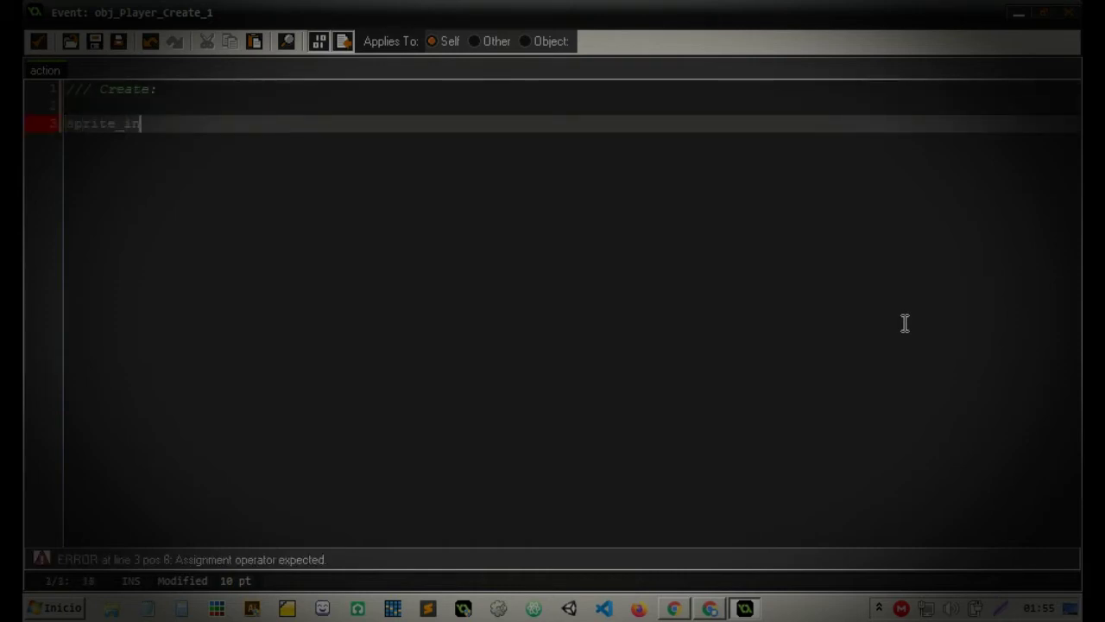
{"action": "type", "text": "dex = spr_Player_Ide"}
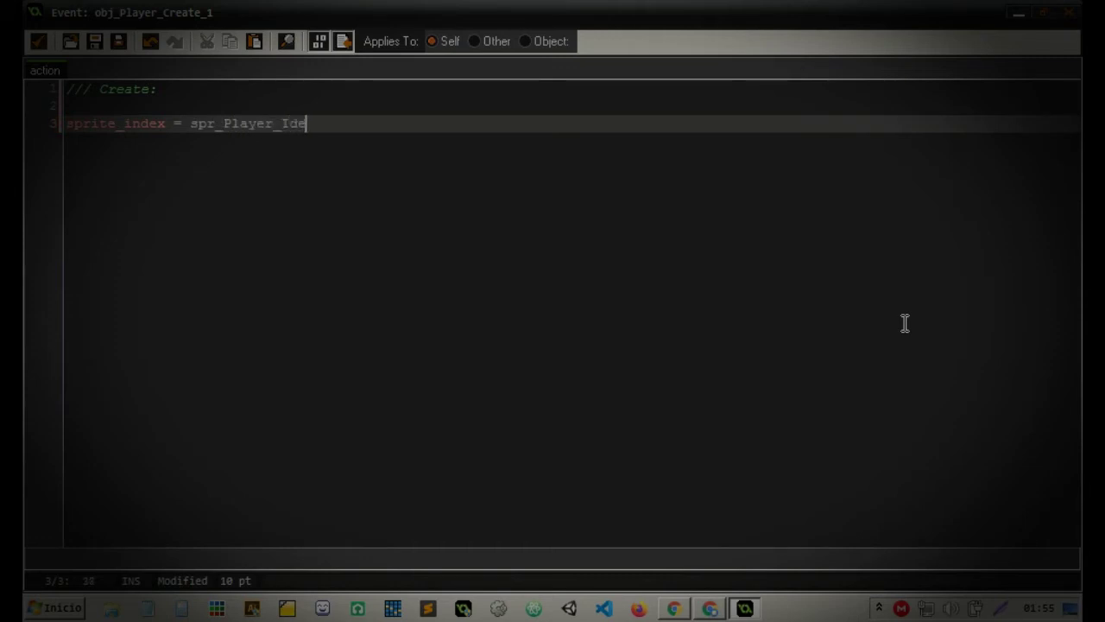
{"action": "type", "text": "le;"}
{"action": "key", "text": "Return"}
{"action": "type", "text": "ge"}
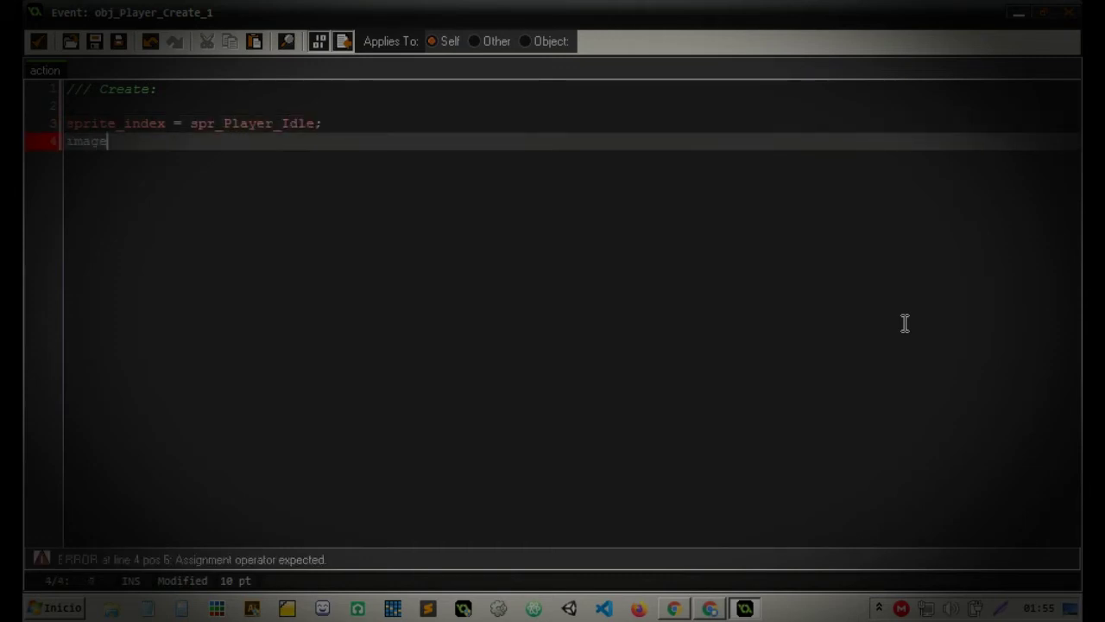
{"action": "type", "text": "_Speed ="}
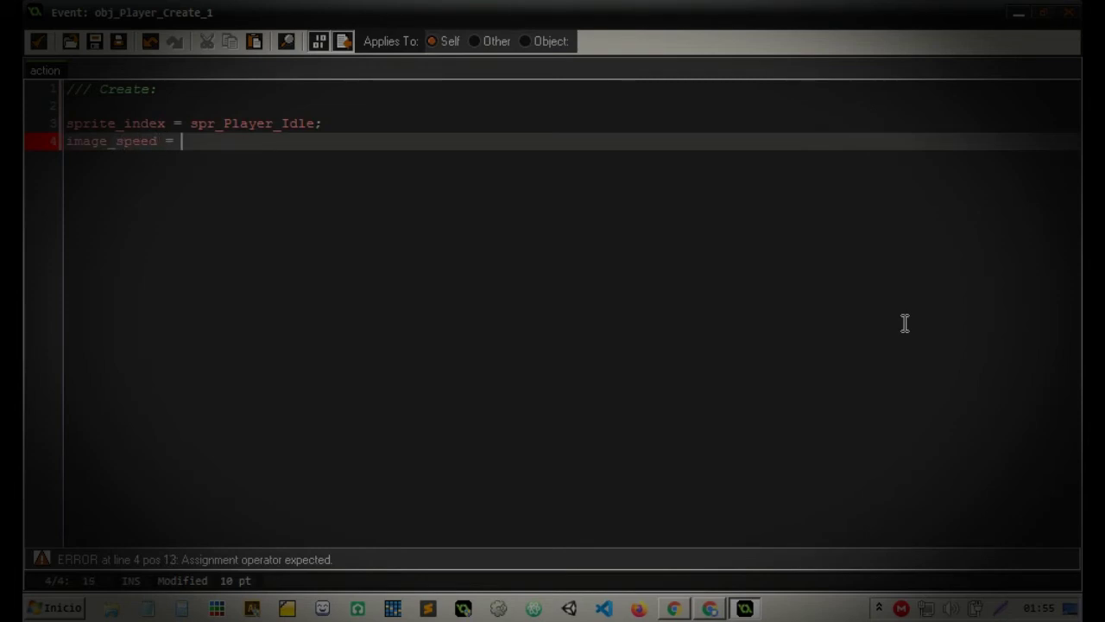
{"action": "type", "text": ".5;"}
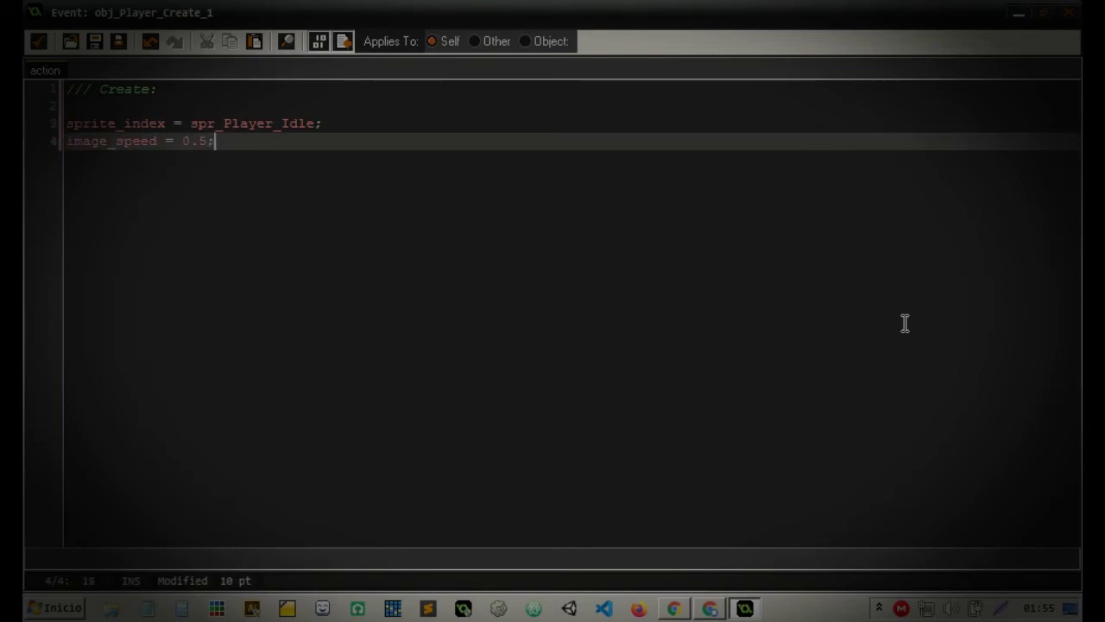
- Save the Create code and add a Step event to obj_Player
{"action": "left_click", "coordinate": [40, 41]}
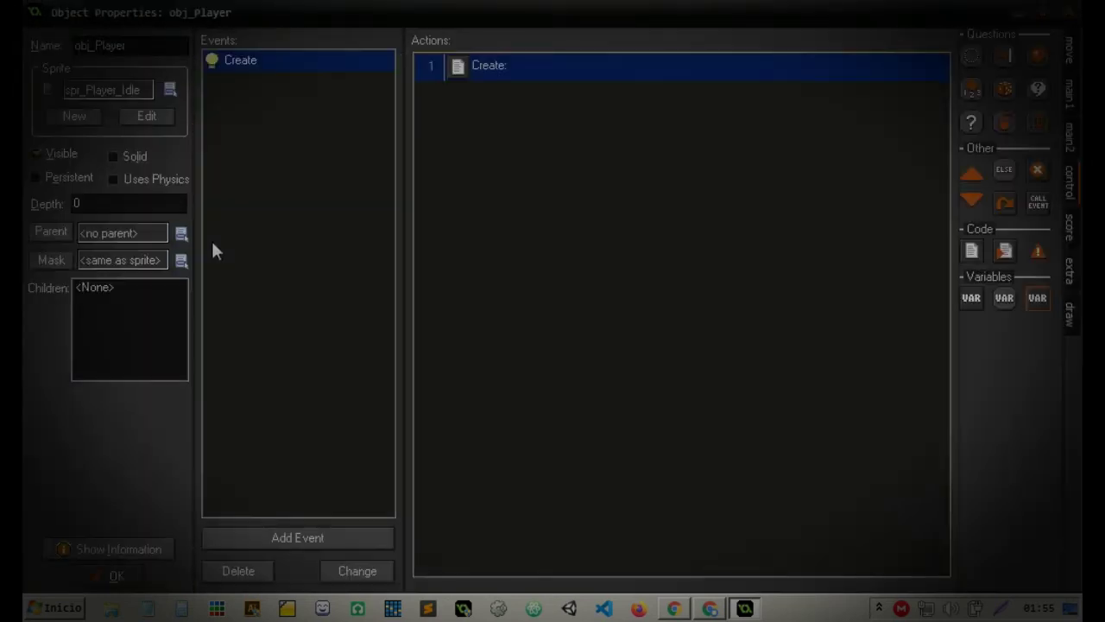
{"action": "left_click", "coordinate": [297, 534]}
{"action": "left_click", "coordinate": [520, 302]}
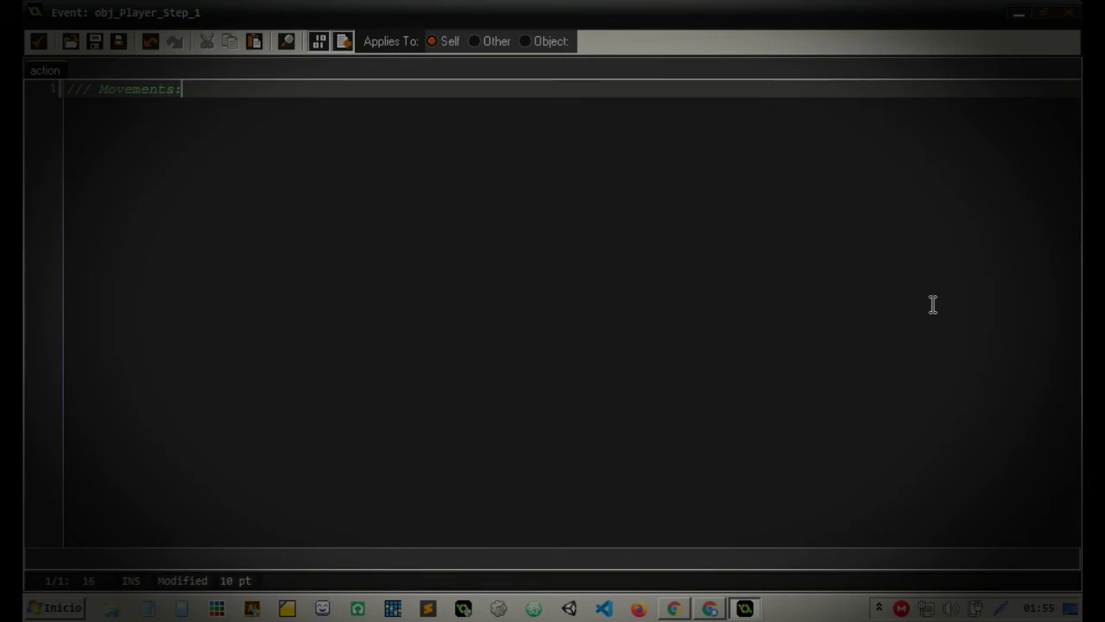
- Write Hor = keyboard_check(vk_right) - keyboard_check(vk_left); below the Movements comment
{"action": "key", "text": "Return"}
{"action": "key", "text": "Return"}
{"action": "type", "text": "hor = "}
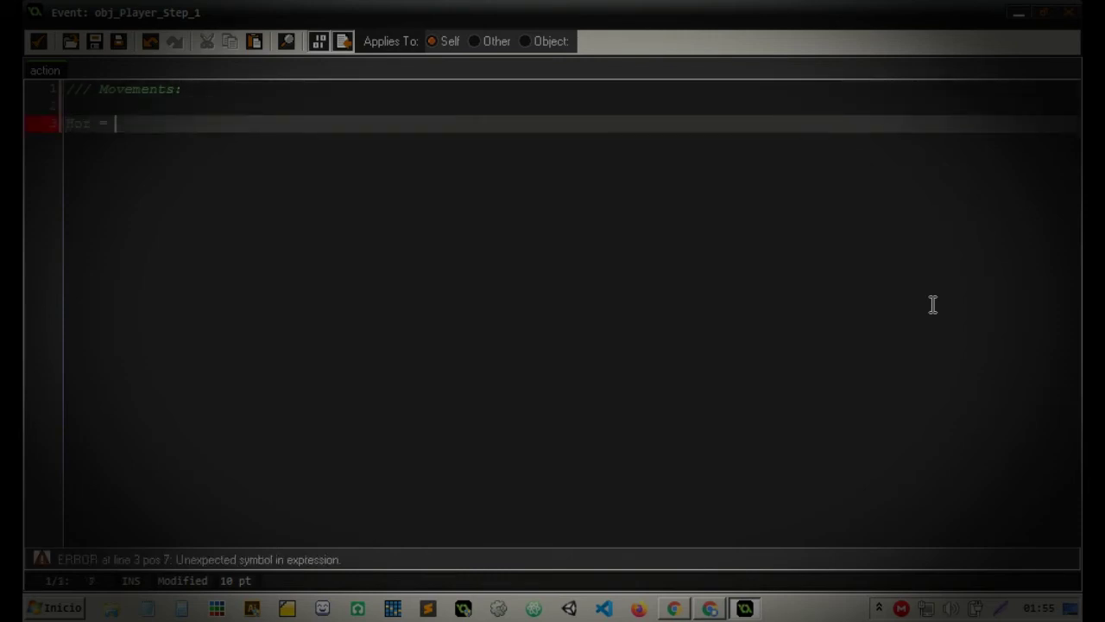
{"action": "type", "text": "keyboard_check"}
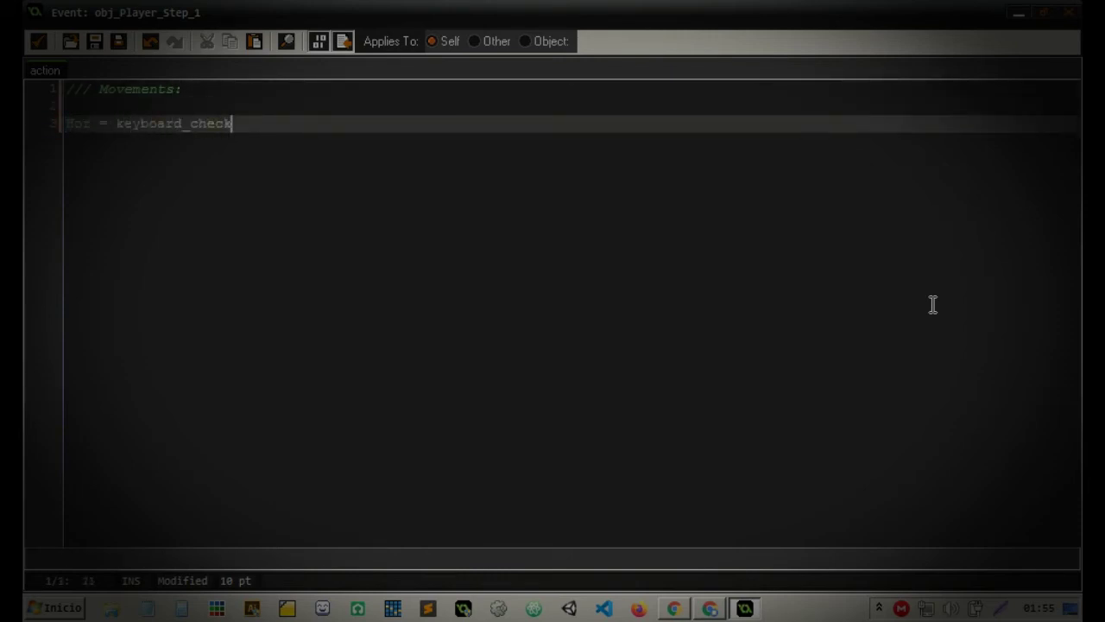
{"action": "type", "text": ")"}
{"action": "key", "text": "Left"}
{"action": "type", "text": "vk"}
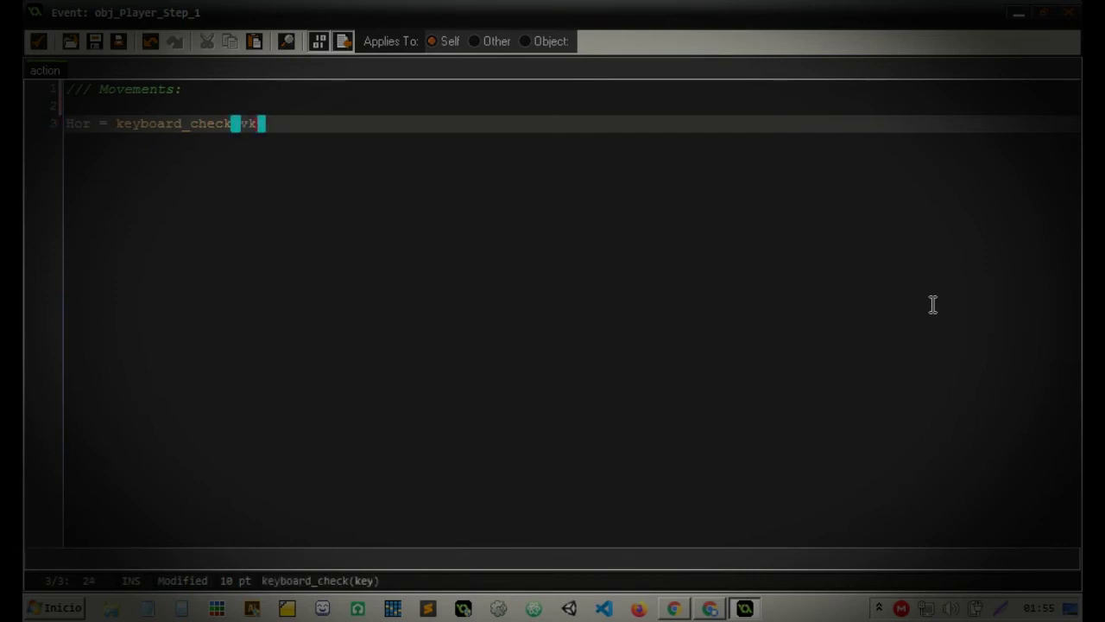
{"action": "type", "text": "_right"}
{"action": "key", "text": "End"}
{"action": "type", "text": "- "}
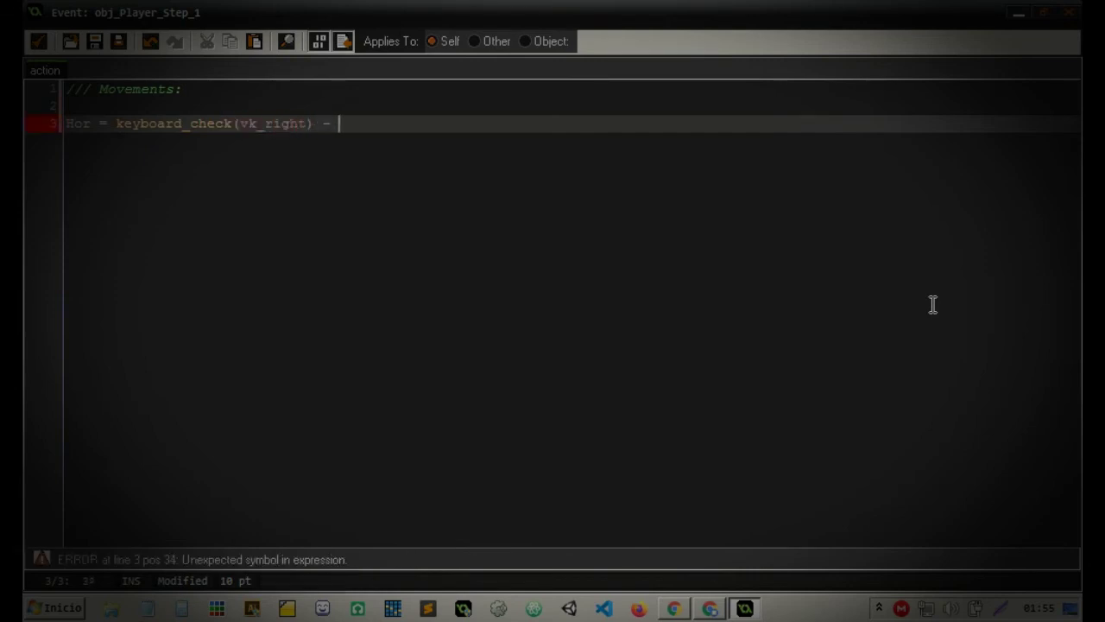
{"action": "type", "text": "keyboard_che"}
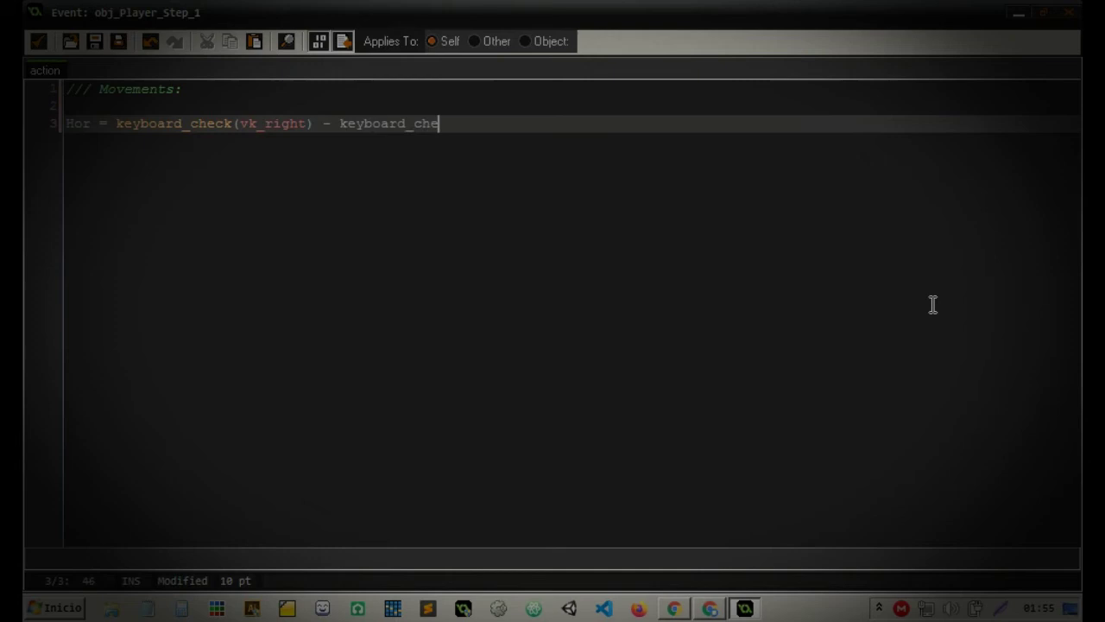
{"action": "type", "text": "()"}
{"action": "key", "text": "Left"}
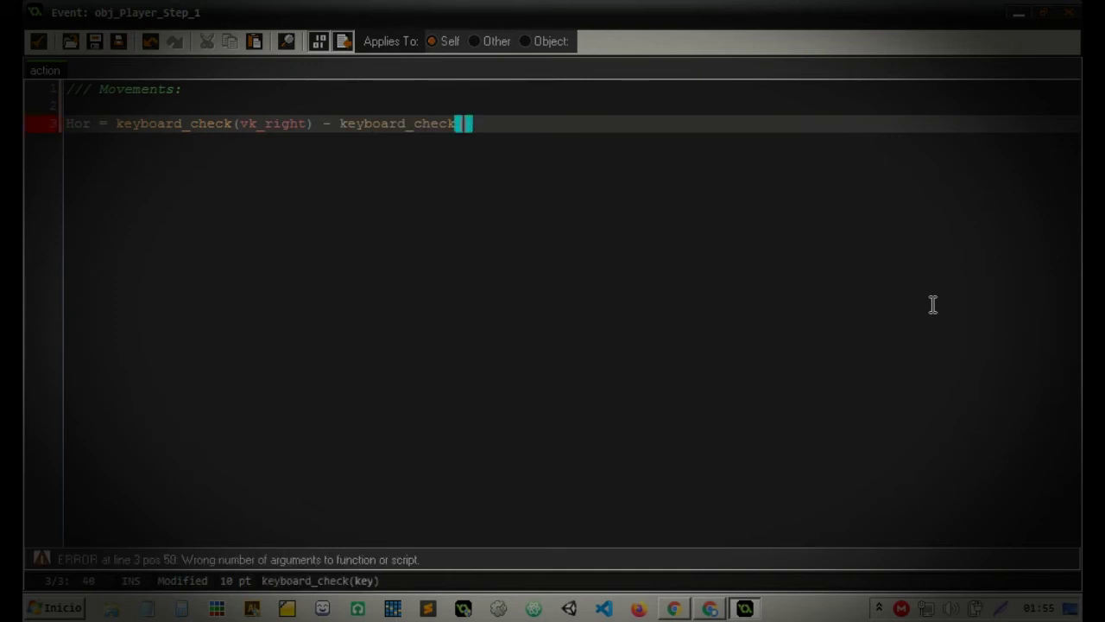
{"action": "type", "text": "vk_left"}
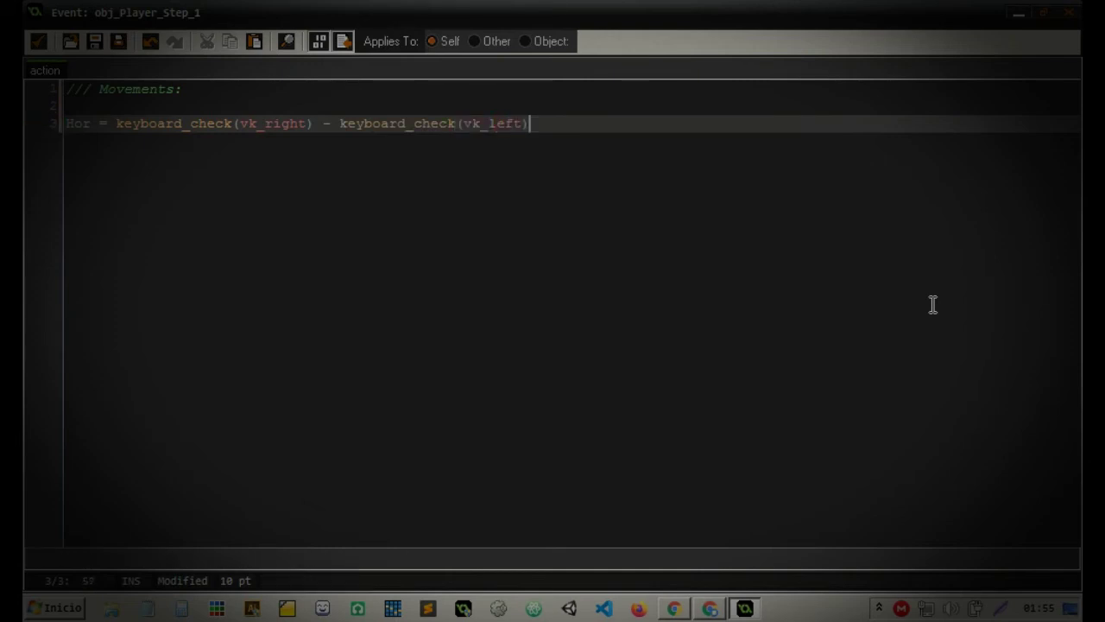
{"action": "key", "text": "End"}
{"action": "type", "text": ";"}
- Add an empty if (Hor != 0) block with braces
{"action": "key", "text": "Return"}
{"action": "key", "text": "Return"}
{"action": "type", "text": "if "}
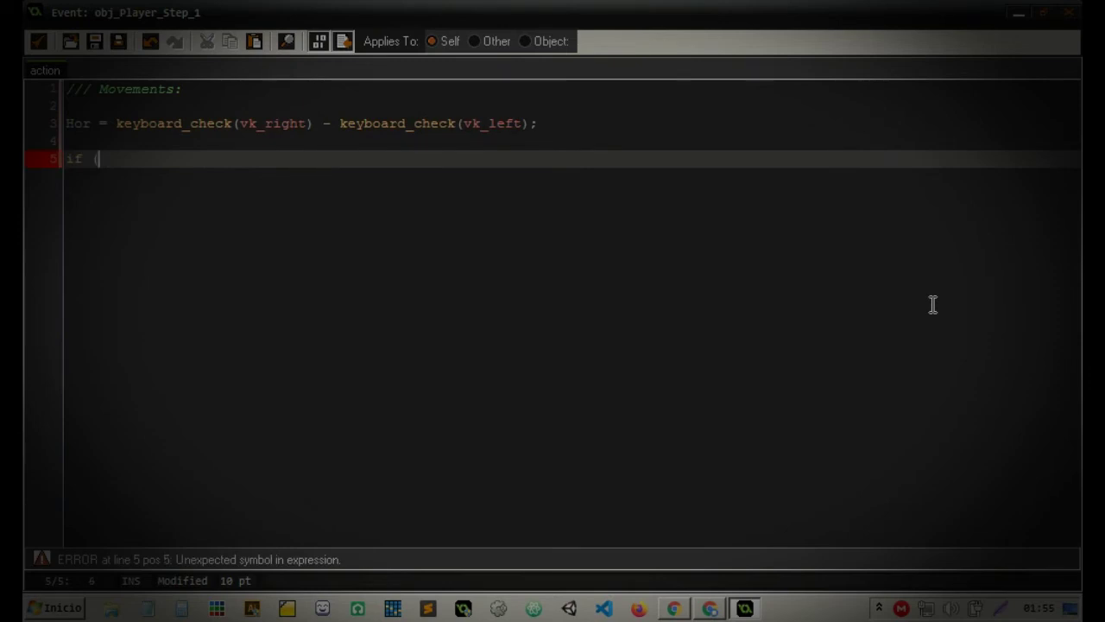
{"action": "type", "text": ")"}
{"action": "type", "text": "Hor "}
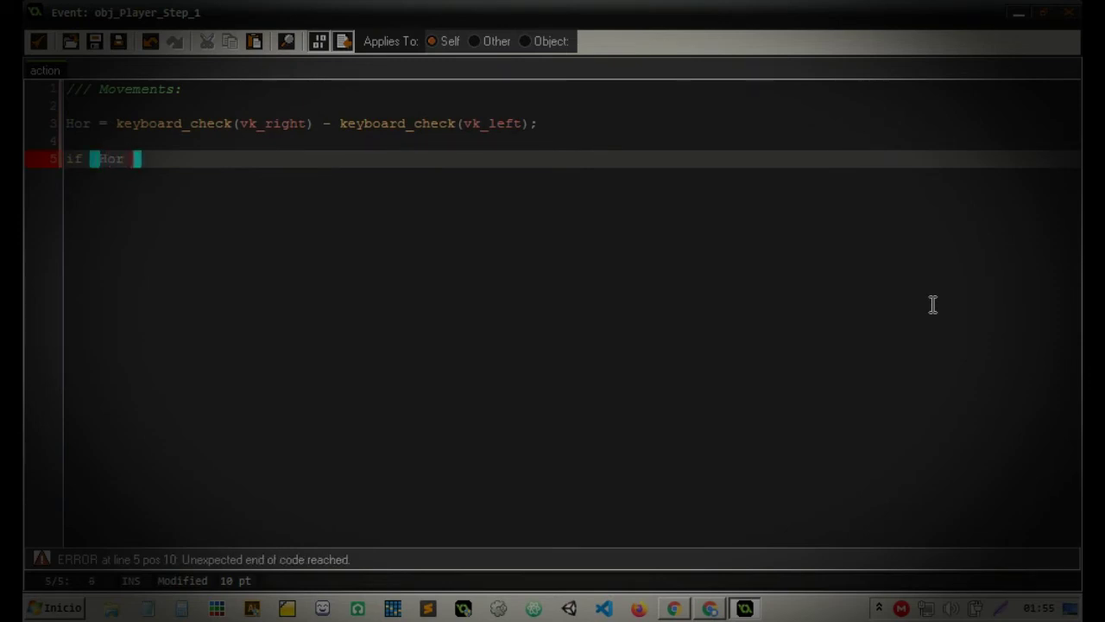
{"action": "type", "text": "!= 0)"}
{"action": "key", "text": "Return"}
{"action": "type", "text": "{"}
{"action": "key", "text": "Return"}
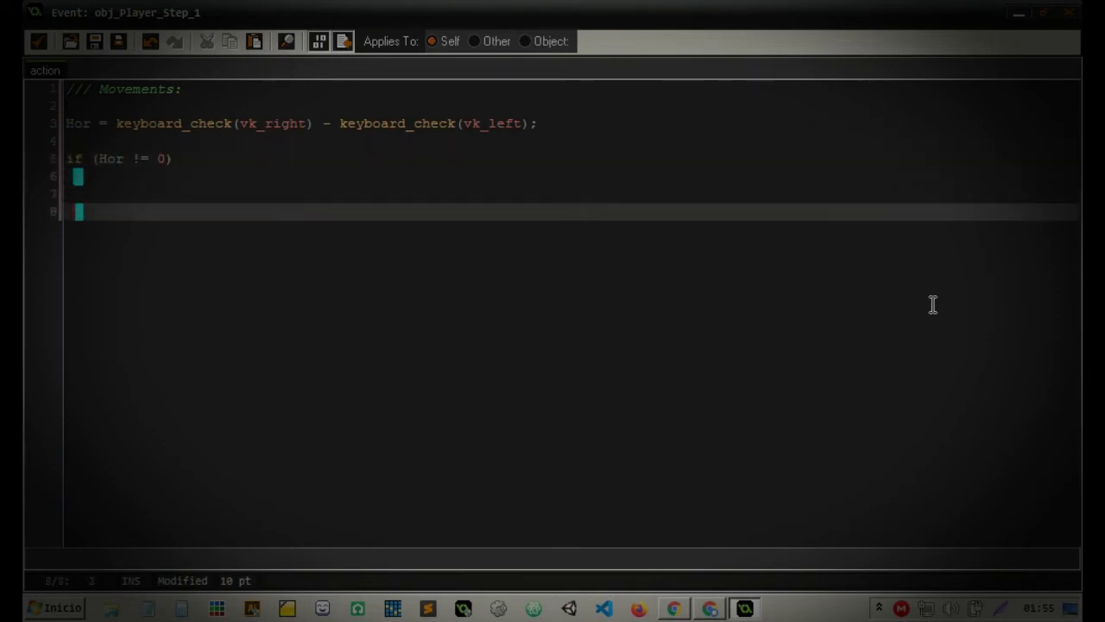
{"action": "key", "text": "Return"}
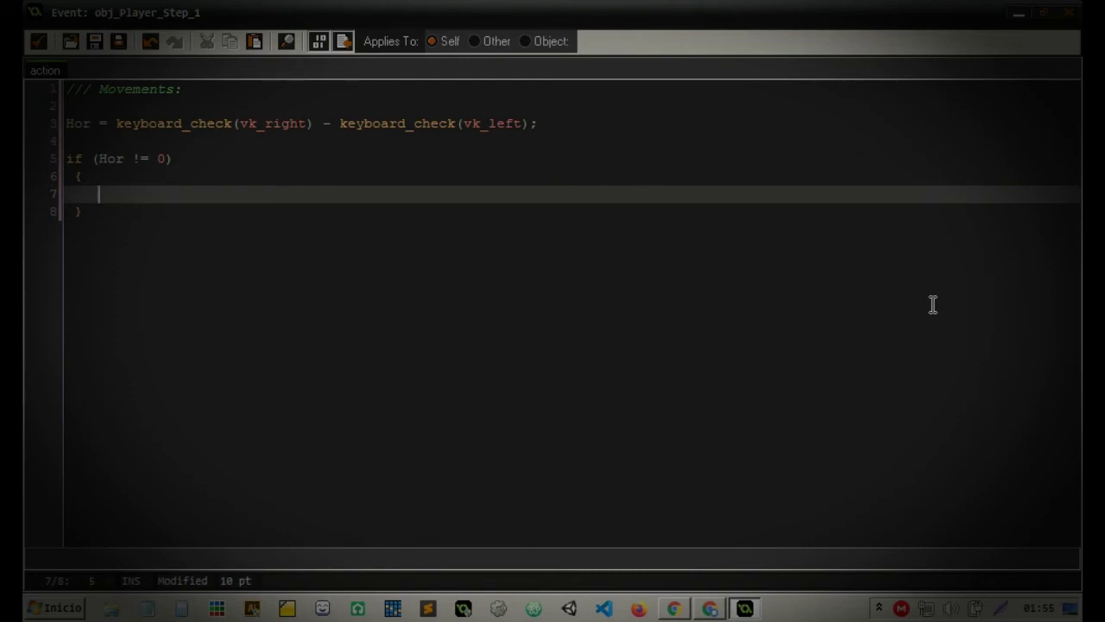
- Inside the if block write x += Hor*5; sprite_index = spr_Player_Walk; image_xscale = Hor;
{"action": "type", "text": "x +="}
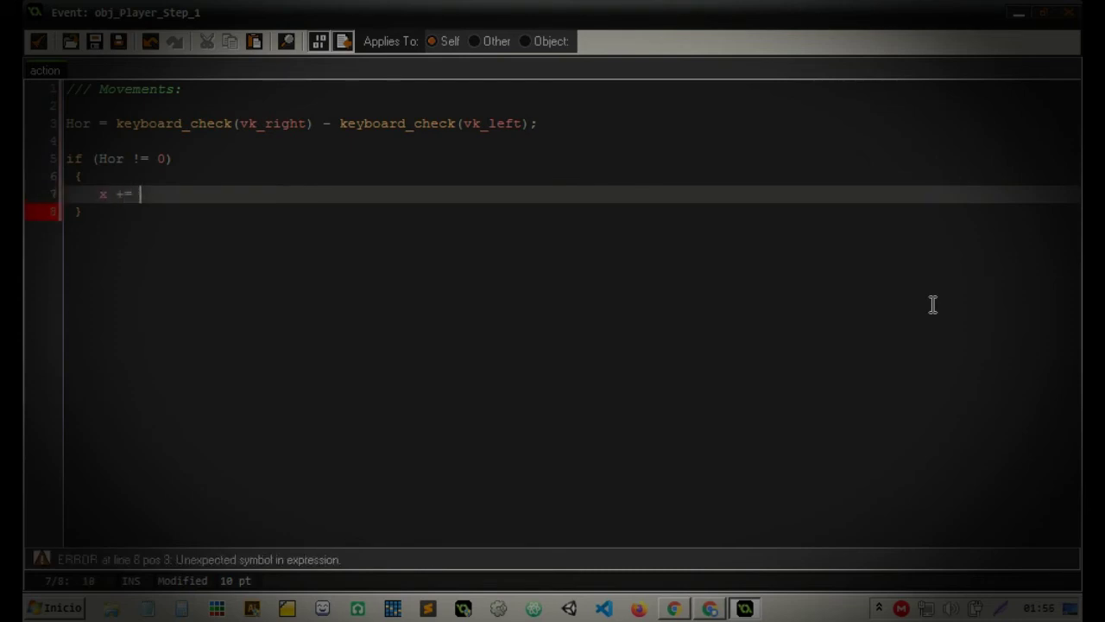
{"action": "type", "text": " Hor*5"}
{"action": "type", "text": ";"}
{"action": "key", "text": "Return"}
{"action": "type", "text": "ima"}
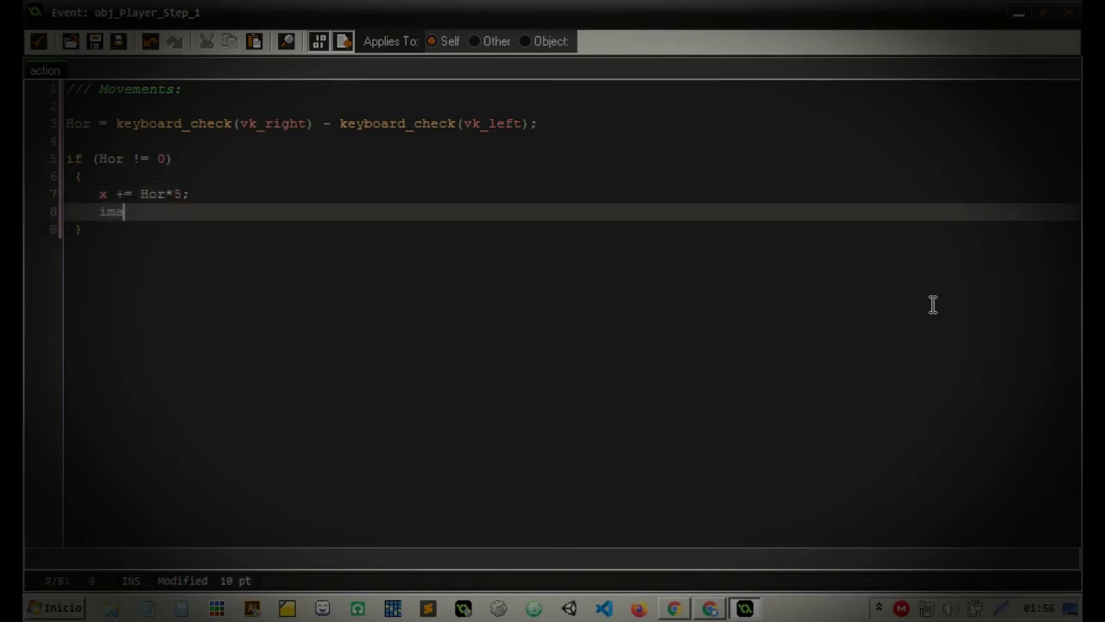
{"action": "type", "text": "g"}
{"action": "key", "text": "BackSpace"}
{"action": "key", "text": "BackSpace"}
{"action": "type", "text": "sprite_i"}
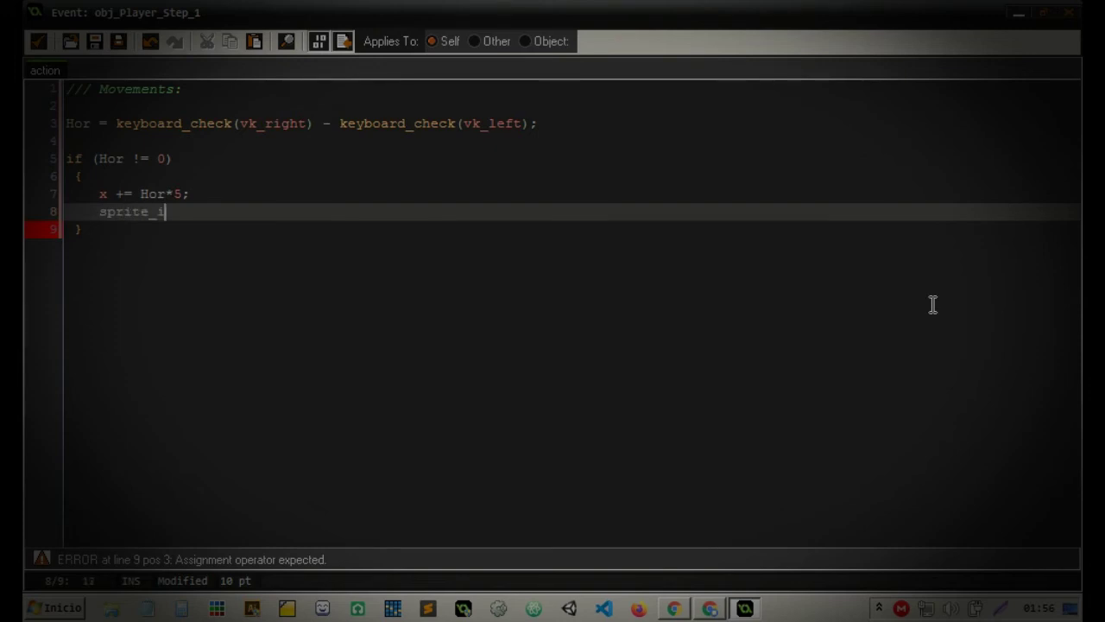
{"action": "type", "text": "ndex = spr_Player_Wal"}
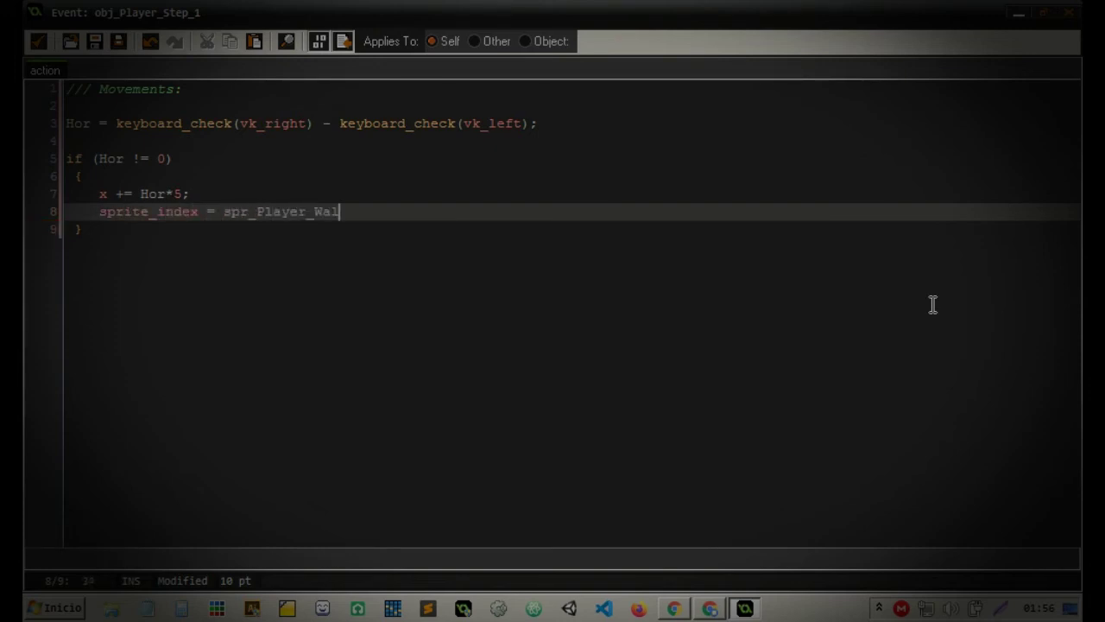
{"action": "type", "text": "k;"}
{"action": "key", "text": "Return"}
{"action": "type", "text": "age"}
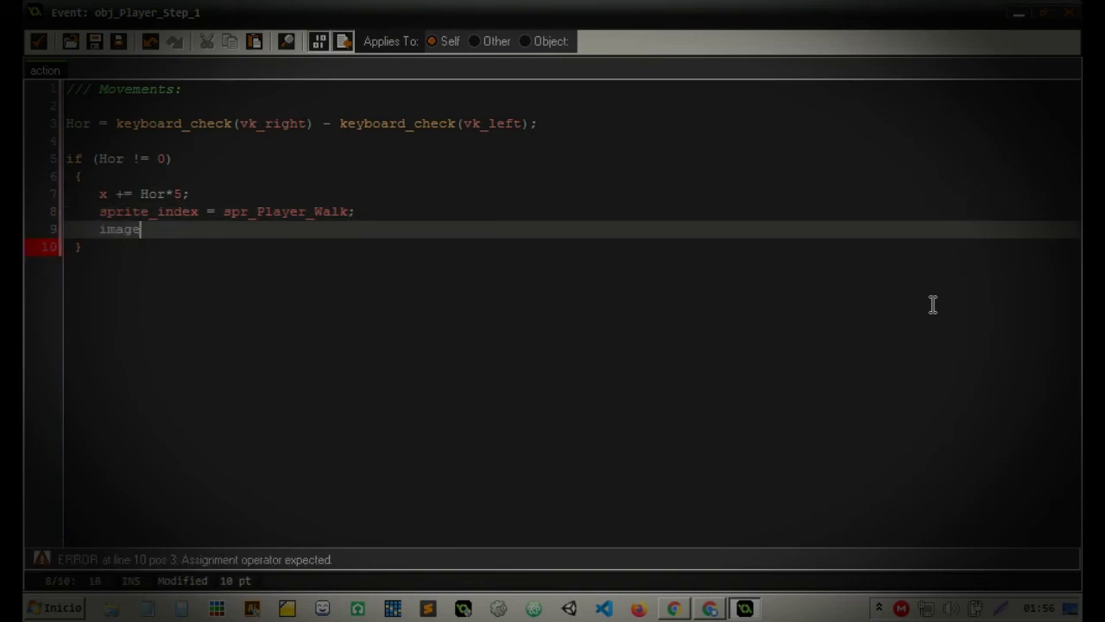
{"action": "key", "text": "BackSpace"}
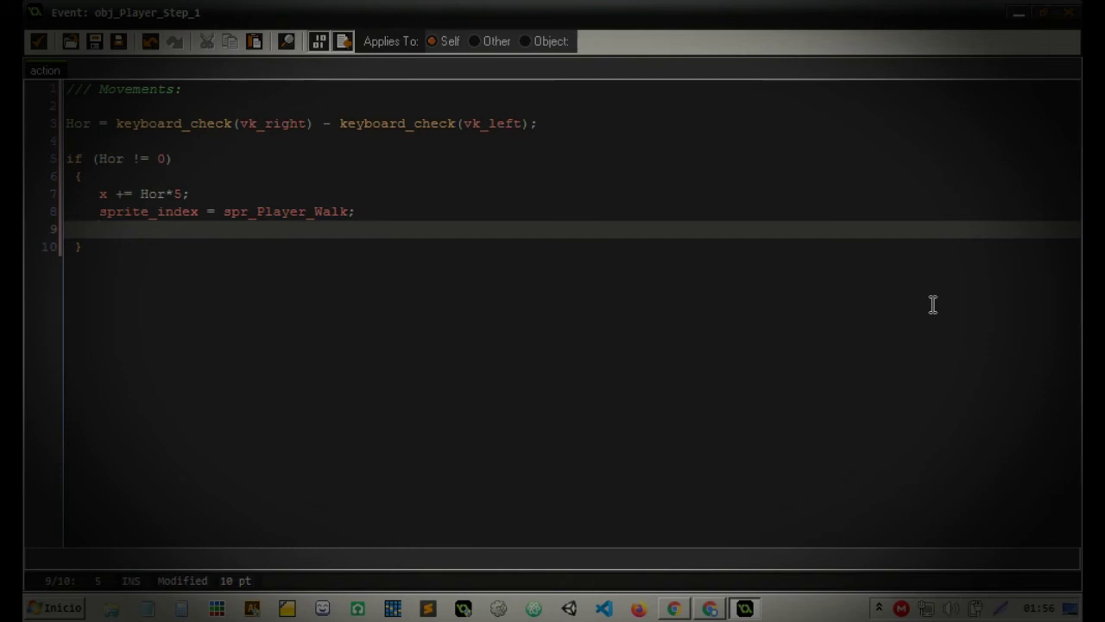
{"action": "type", "text": "image_xsc"}
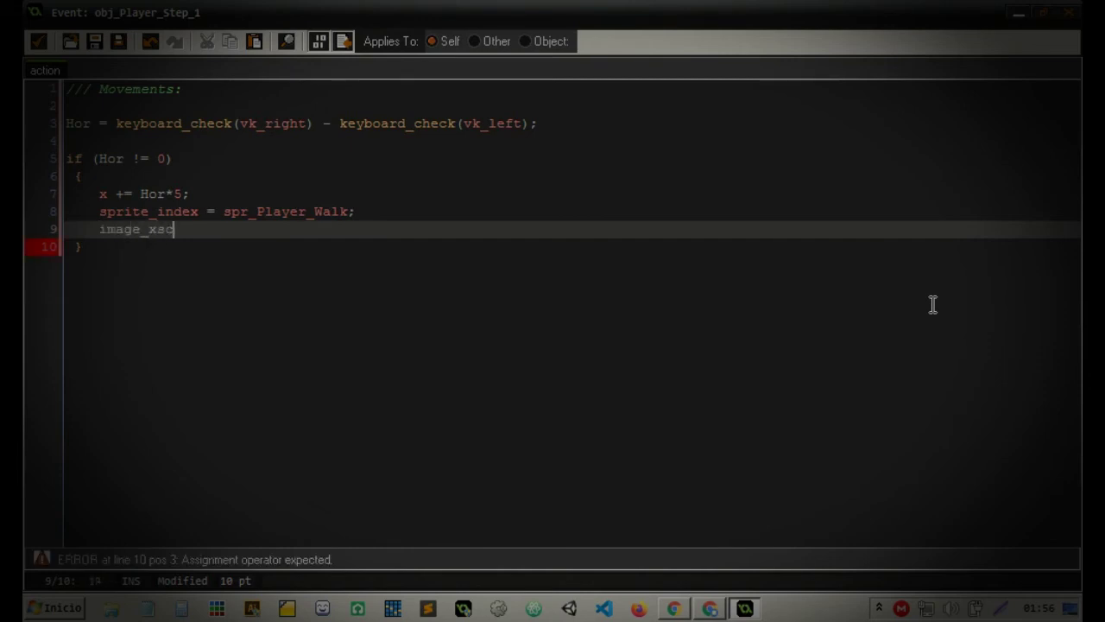
{"action": "type", "text": "= Hor;"}
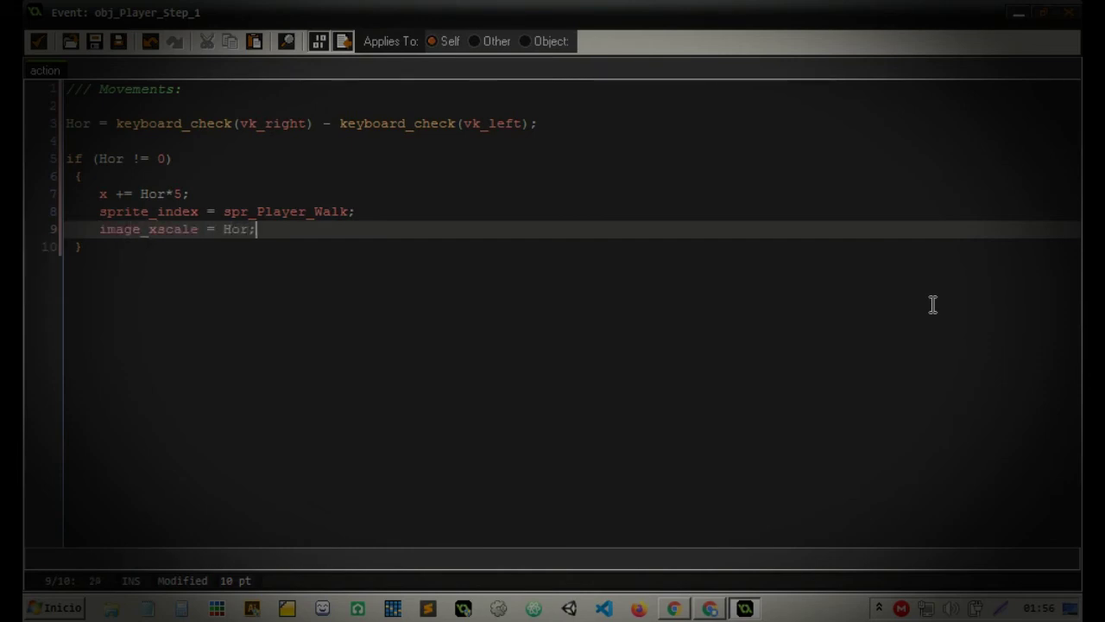
{"action": "key", "text": "Down"}
{"action": "key", "text": "Return"}
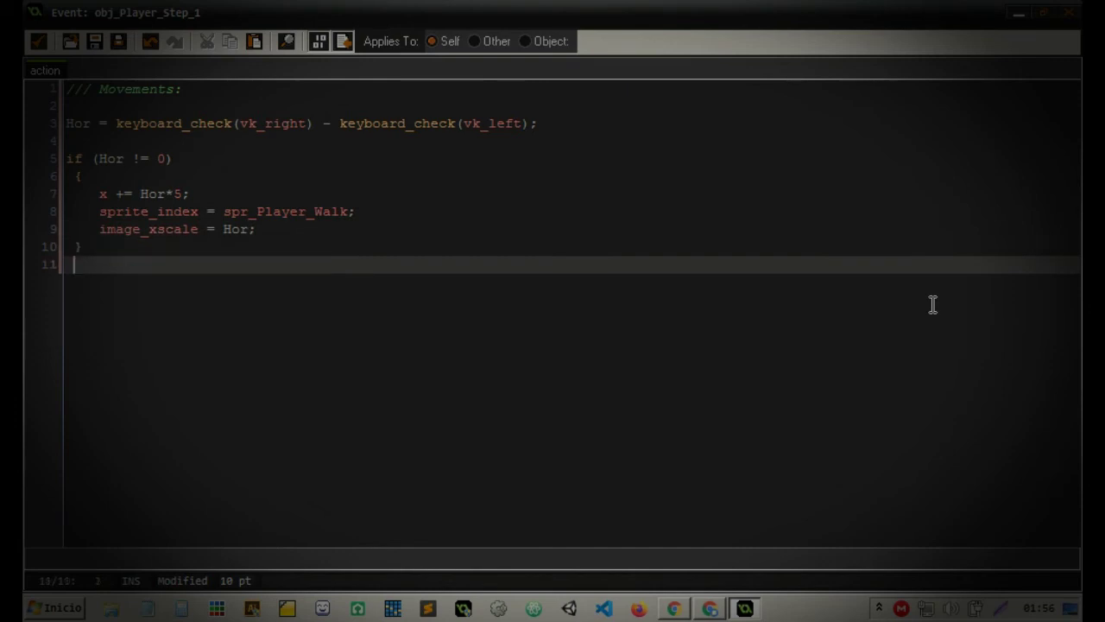
- Add an else block with braces and an indented empty line after the if block
{"action": "type", "text": "els"}
{"action": "key", "text": "Return"}
{"action": "type", "text": "{"}
{"action": "key", "text": "Left"}
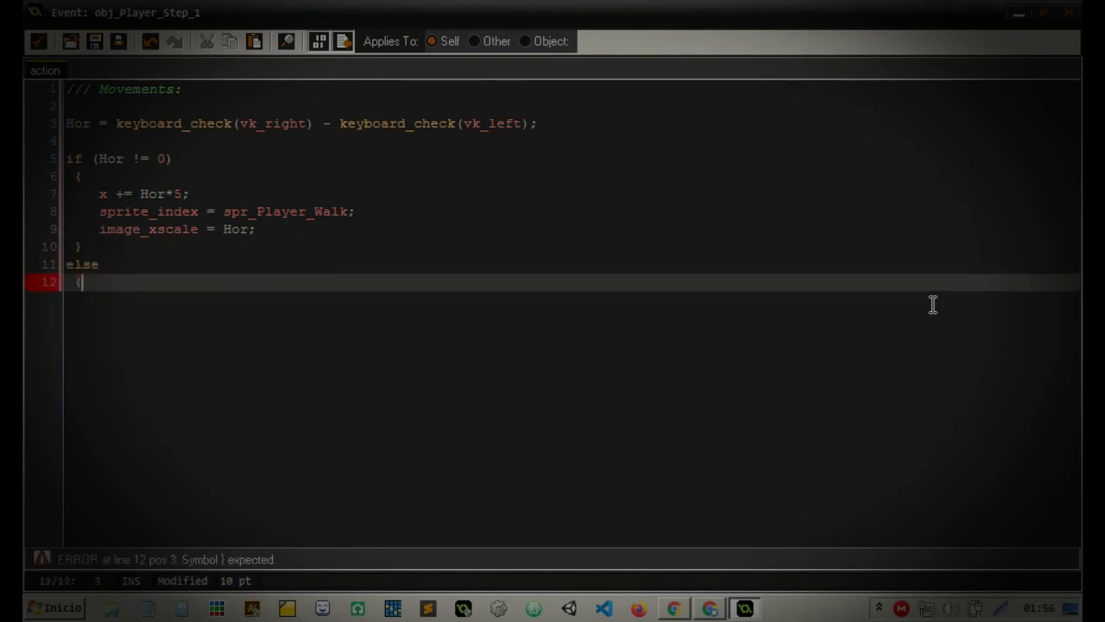
{"action": "key", "text": "Return"}
{"action": "type", "text": "}"}
{"action": "key", "text": "Left"}
{"action": "key", "text": "Return"}
{"action": "key", "text": "Up"}
{"action": "key", "text": "Tab"}
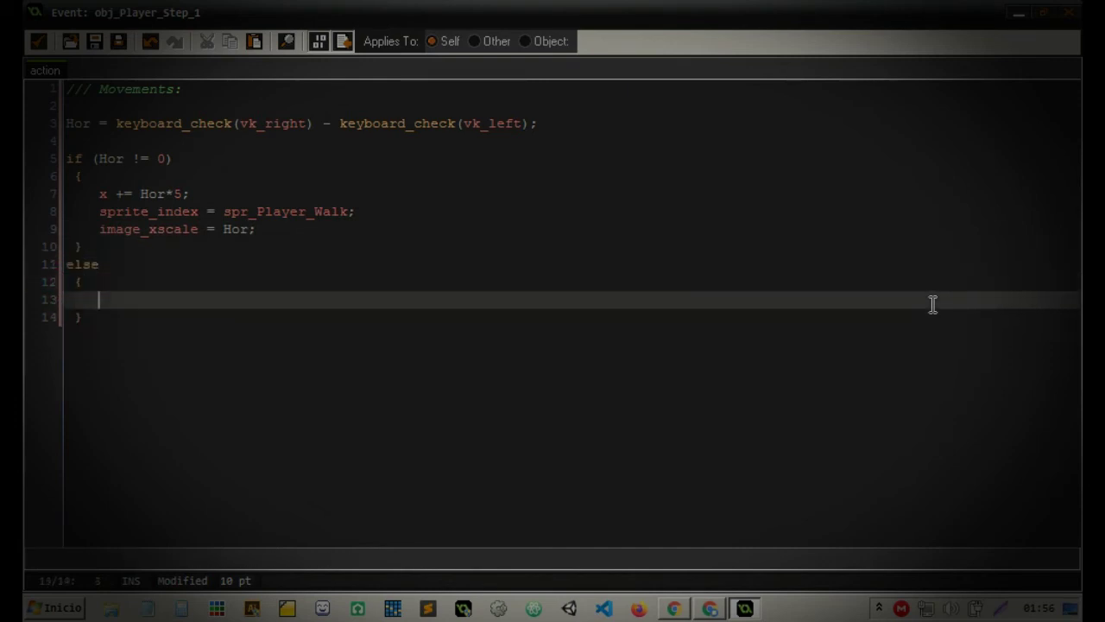
- Write sprite_index = spr_Player_Idle; inside else and select the movement code to review
{"action": "type", "text": "psirte"}
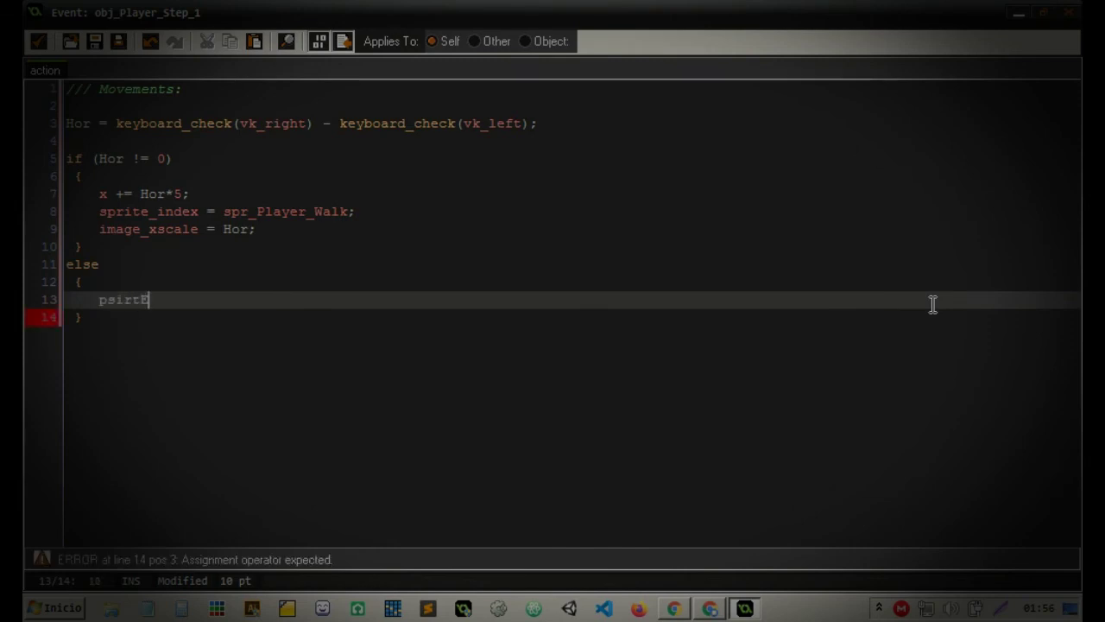
{"action": "key", "text": "BackSpace"}
{"action": "type", "text": "sr"}
{"action": "type", "text": ")"}
{"action": "key", "text": "BackSpace"}
{"action": "type", "text": "= spr_Player_Idle;"}
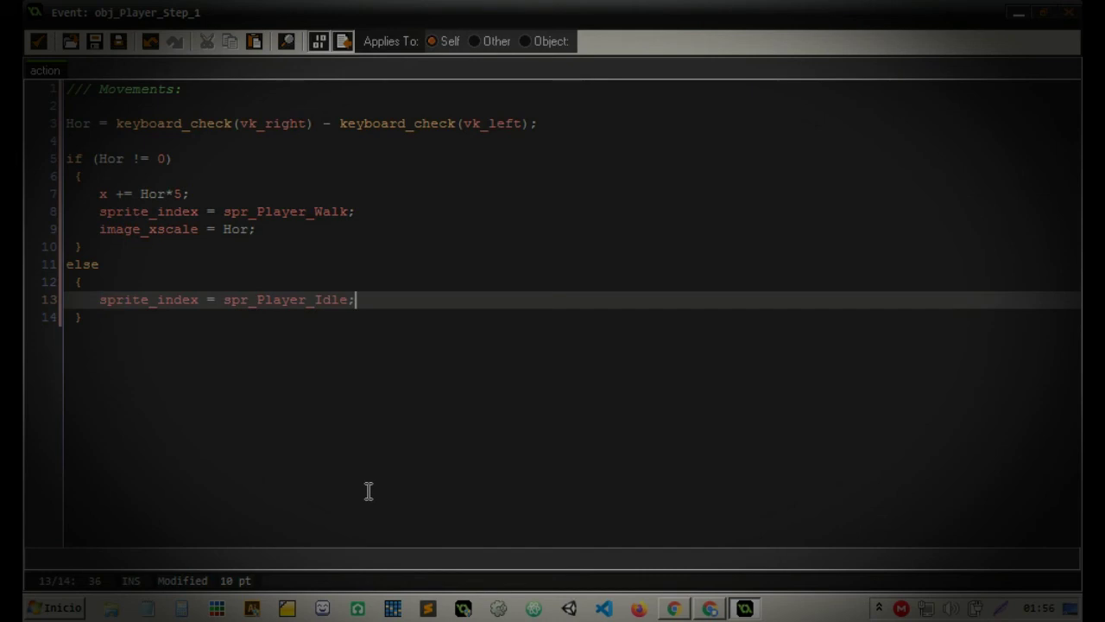
{"action": "left_click", "coordinate": [244, 327]}
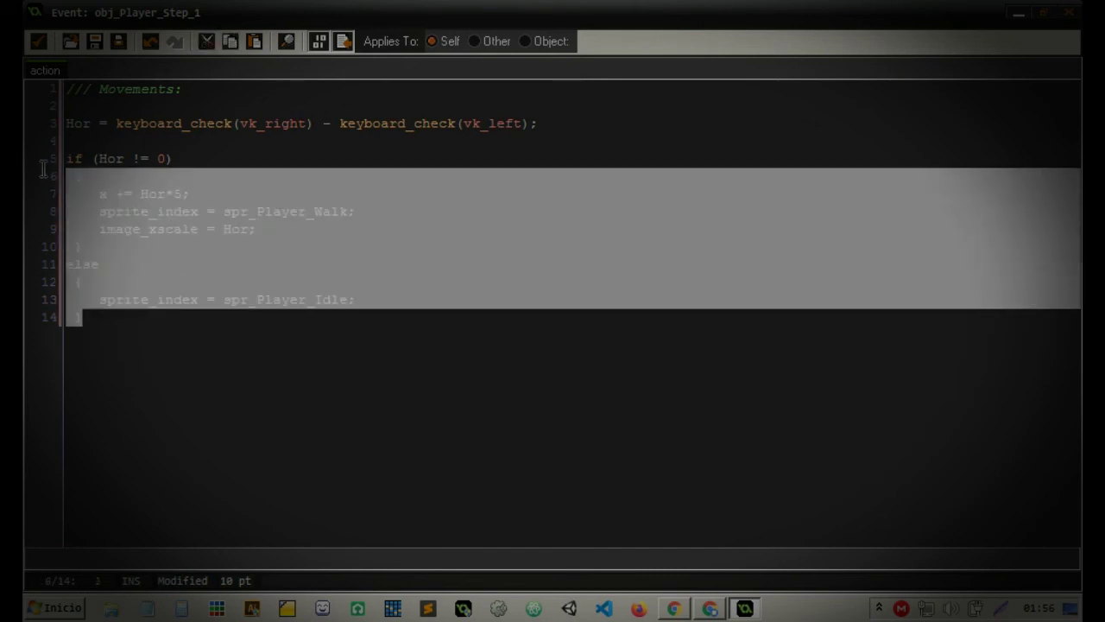
{"action": "left_click_drag", "start_coordinate": [244, 346], "coordinate": [49, 158]}
- Commit the Step code, close obj_Player's properties and save the Movements project
{"action": "left_click", "coordinate": [38, 42]}
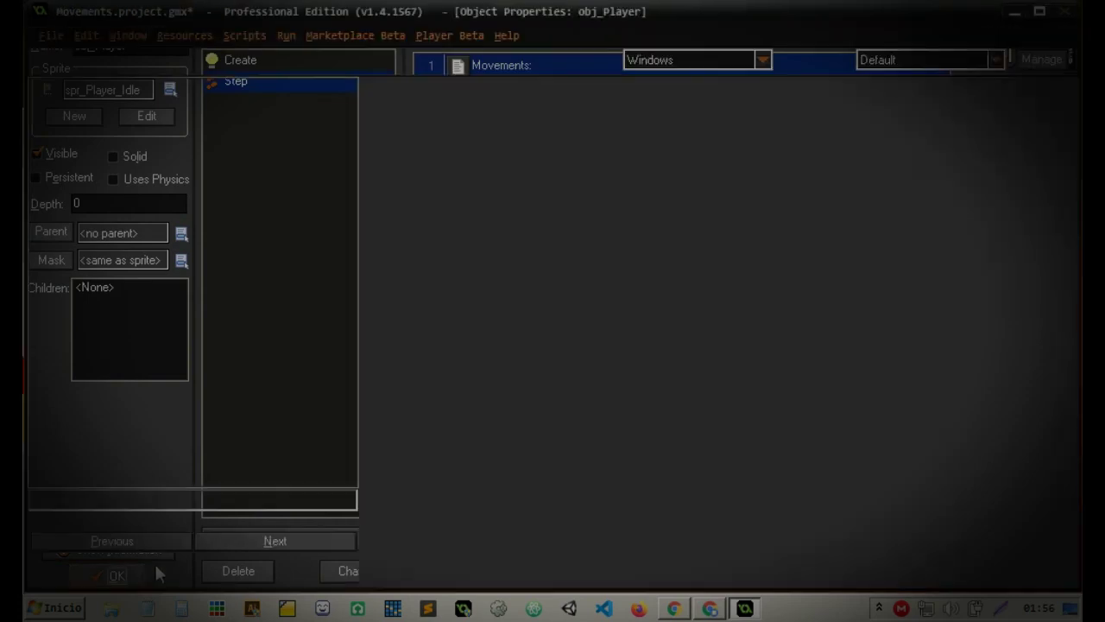
{"action": "left_click", "coordinate": [146, 576]}
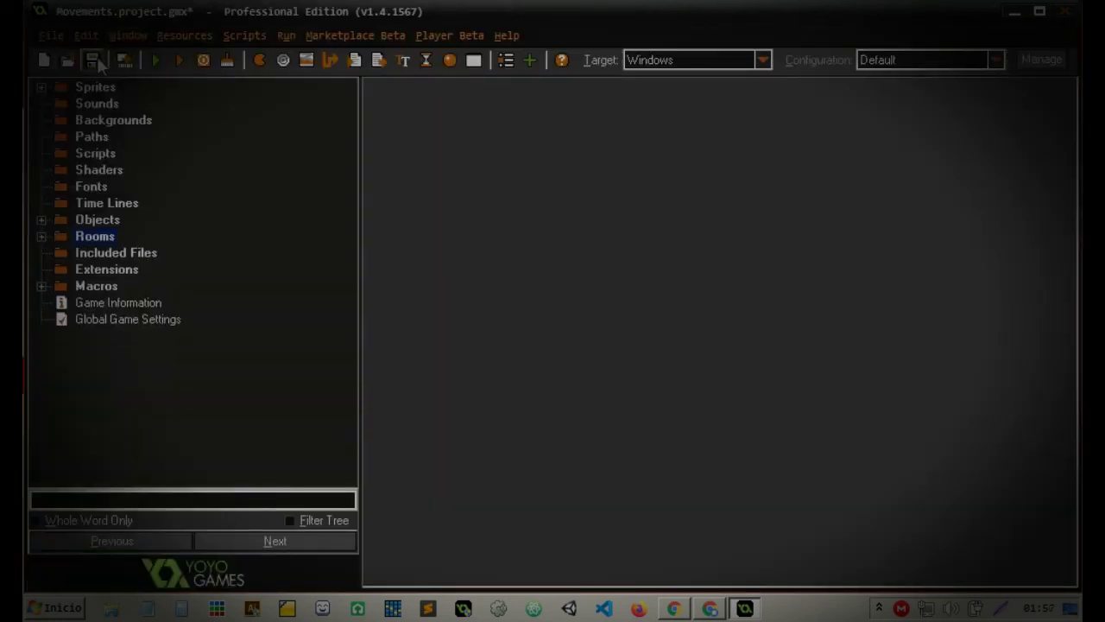
{"action": "left_click", "coordinate": [93, 62]}
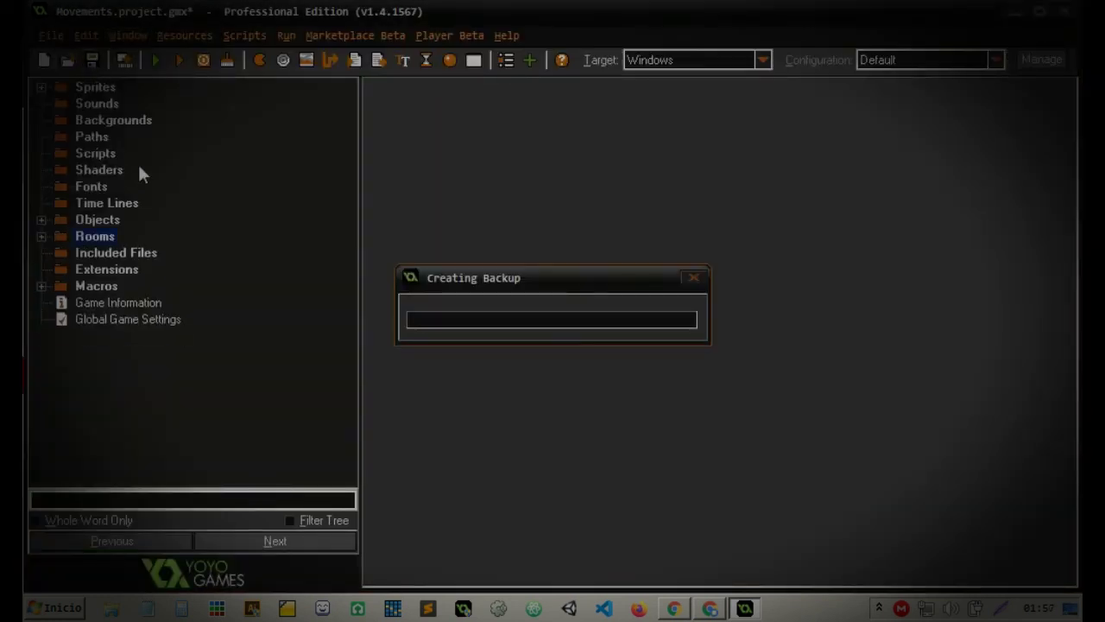
- Run the Movements game and walk the player back and forth with the Left and Right arrows
{"action": "left_click", "coordinate": [155, 60]}
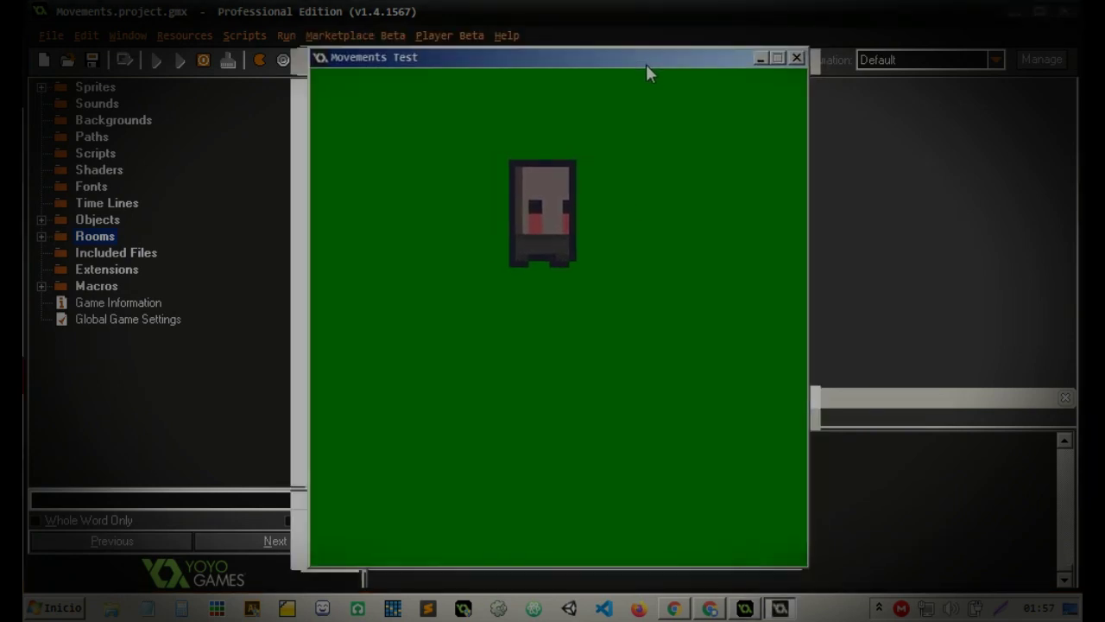
{"action": "key", "text": "Right"}
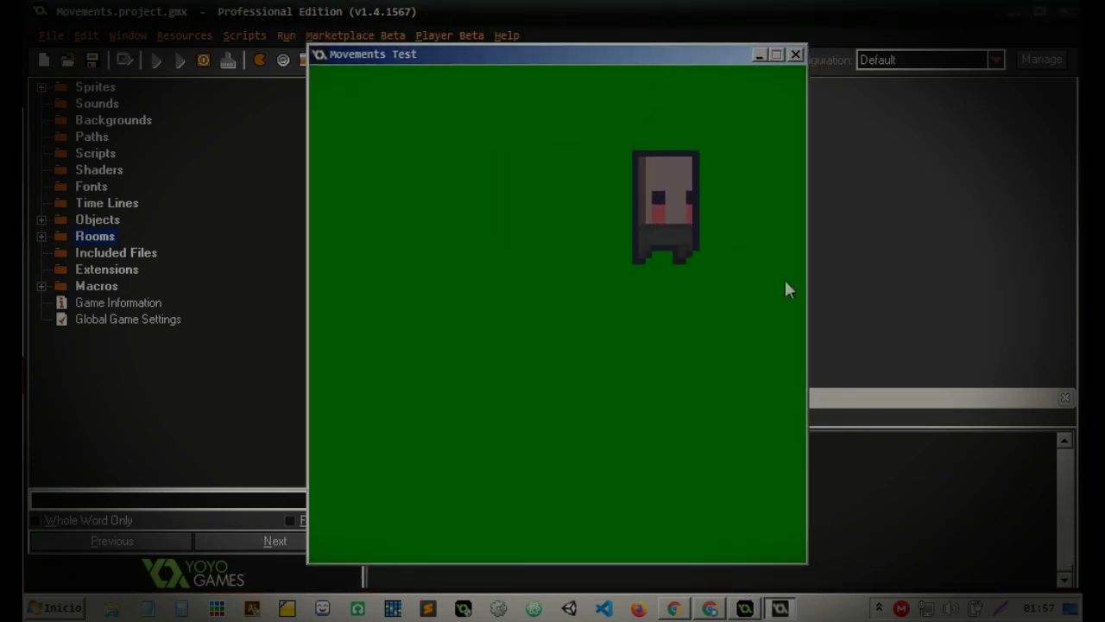
{"action": "key", "text": "Left"}
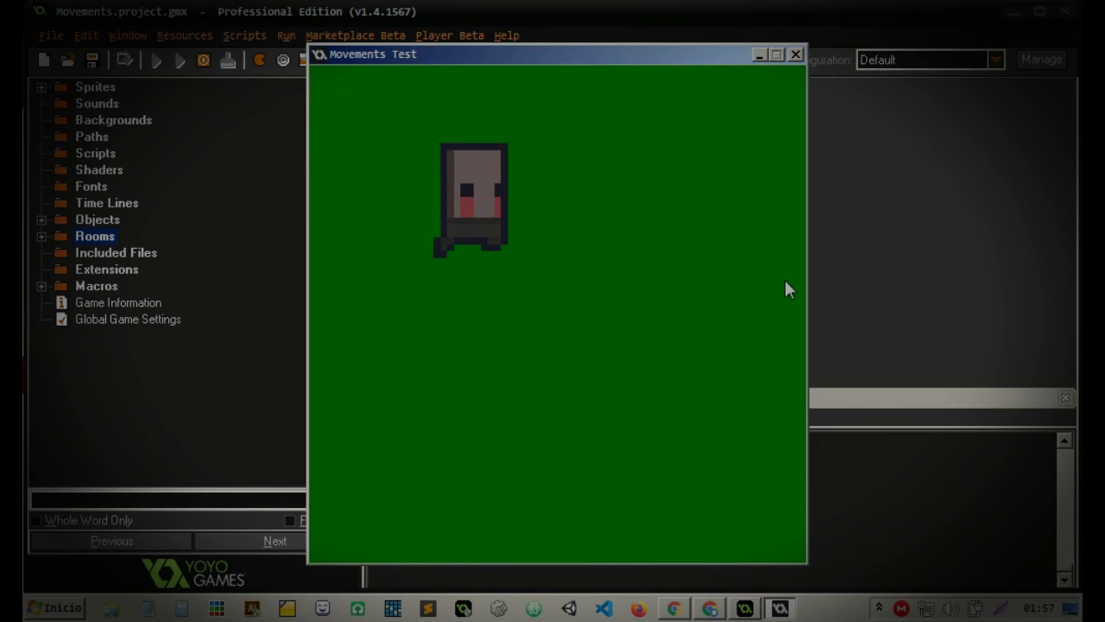
{"action": "key", "text": "Right"}
{"action": "key", "text": "Left"}
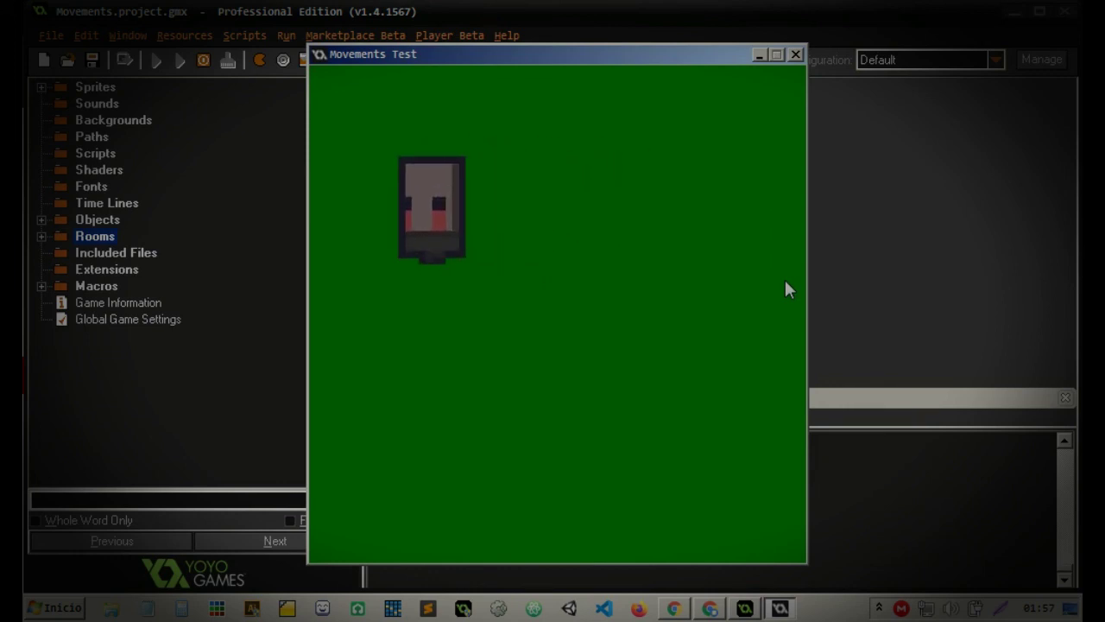
{"action": "key", "text": "Right"}
{"action": "key", "text": "Left"}
{"action": "key", "text": "Right"}
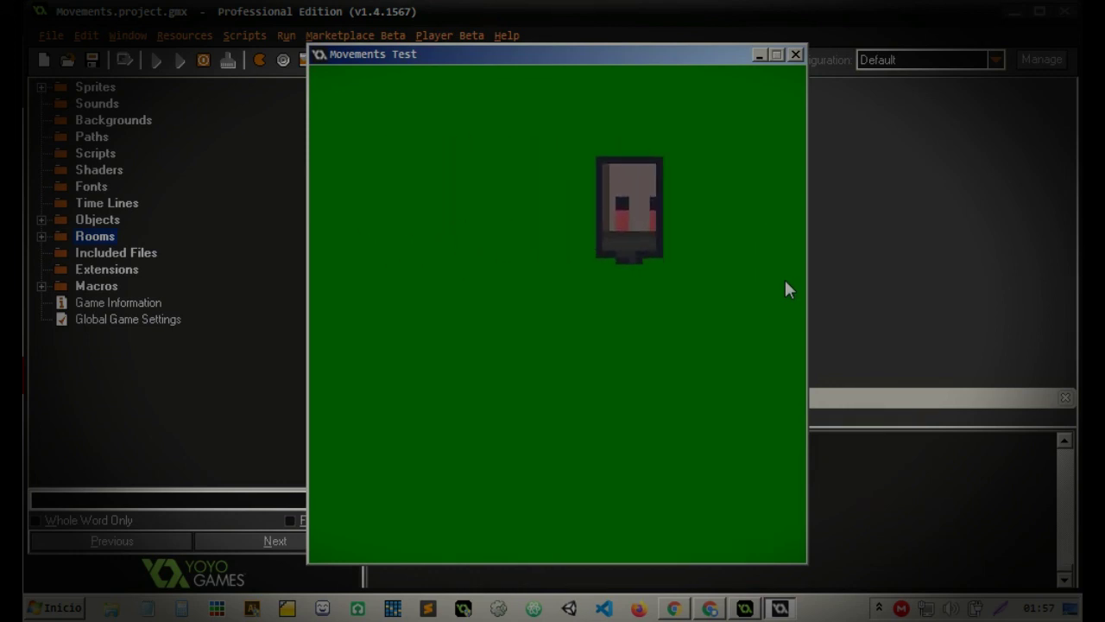
{"action": "key", "text": "Left"}
{"action": "key", "text": "Right"}
{"action": "key", "text": "Left"}
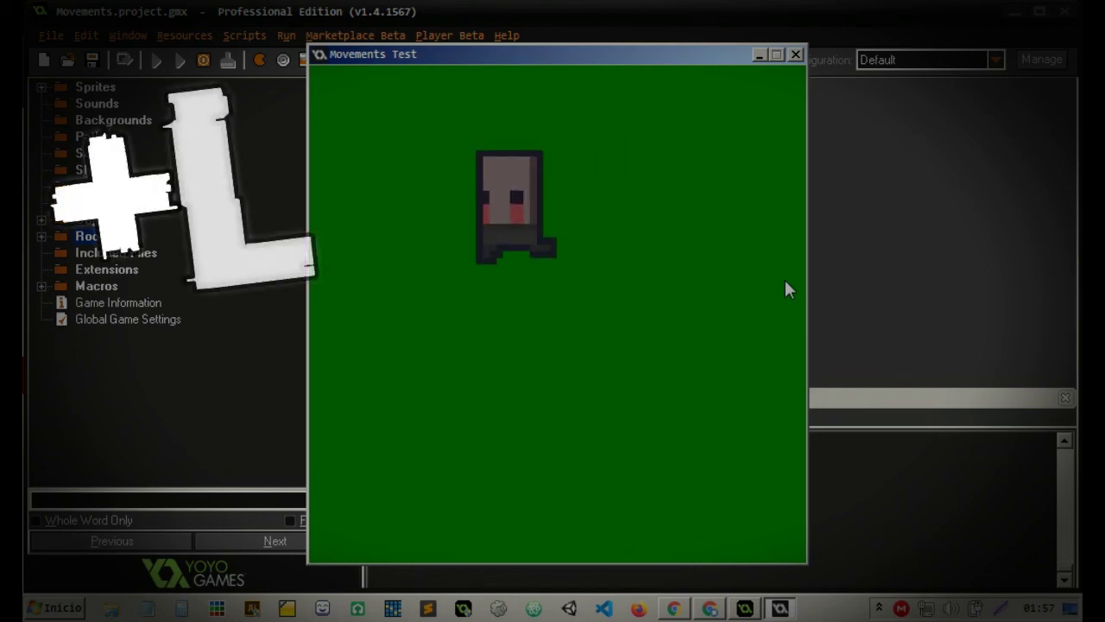
{"action": "key", "text": "Right"}
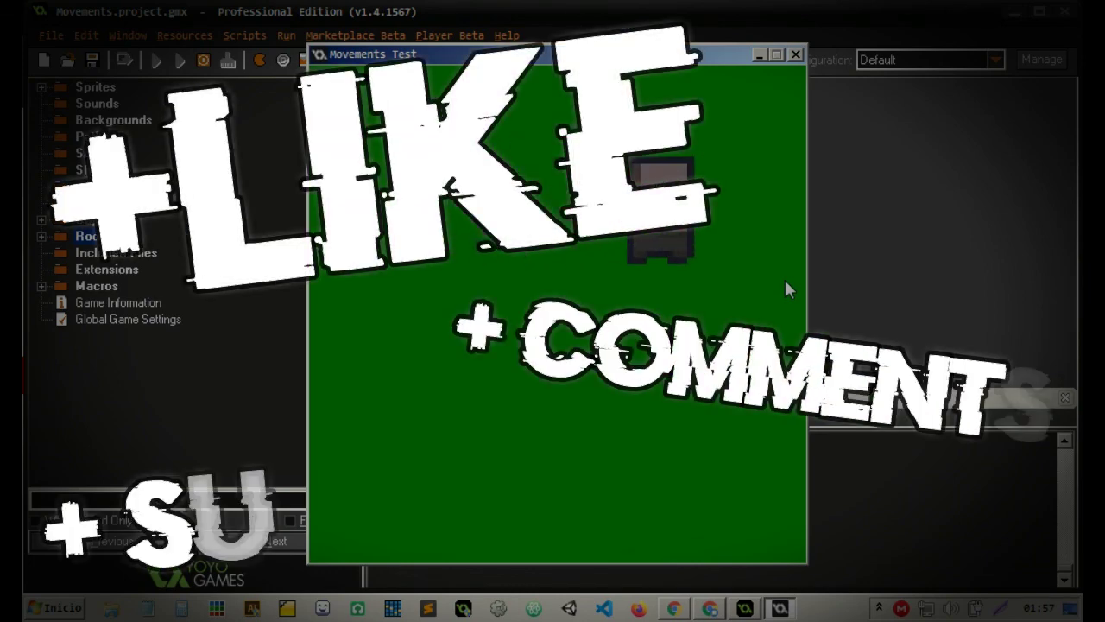